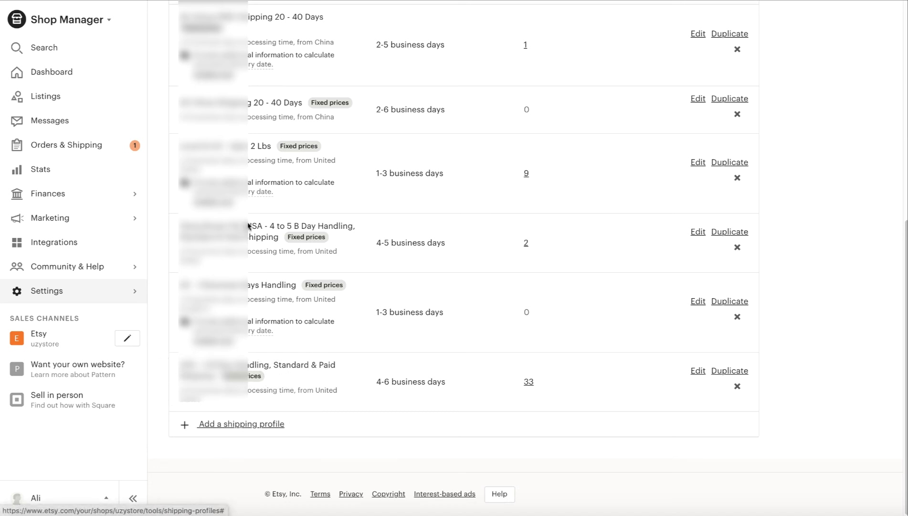
Step: Start a new shipping profile and set its shipping prices to "I'll enter fixed prices manually"
mouse_move(269, 193)
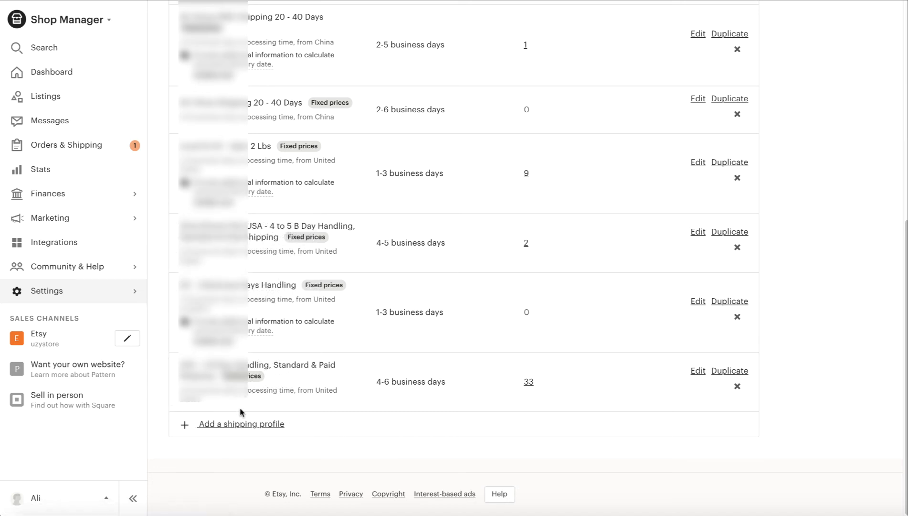
click(238, 425)
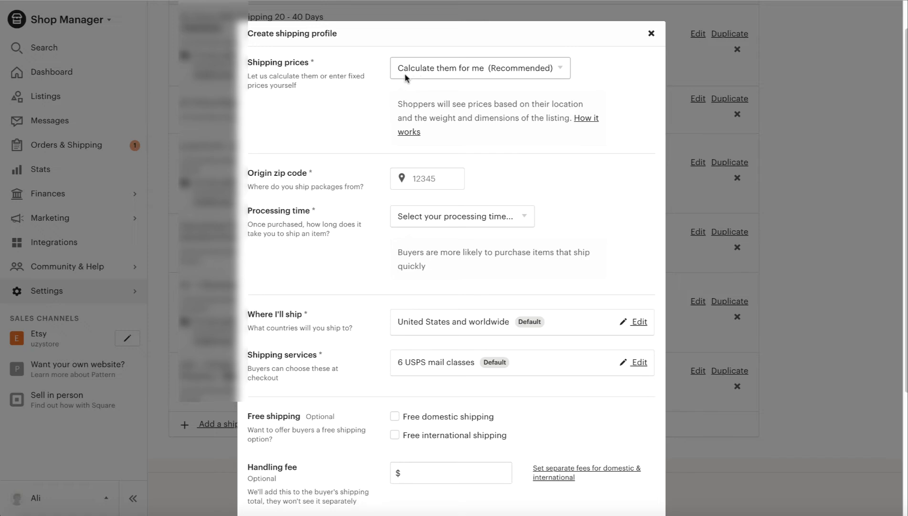
click(428, 72)
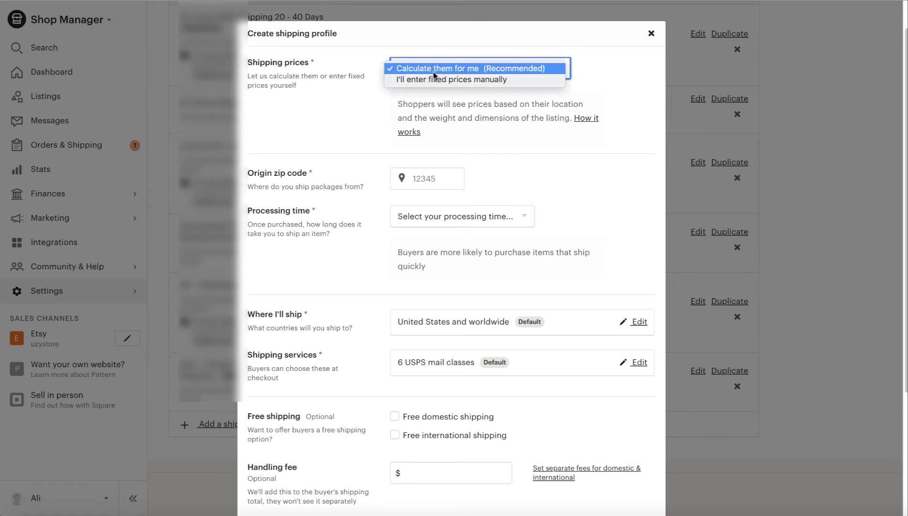
click(351, 96)
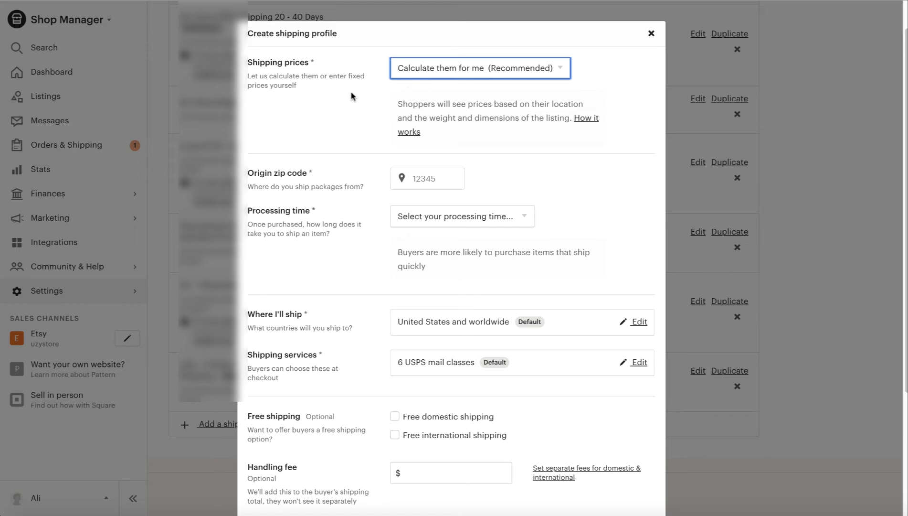
click(430, 182)
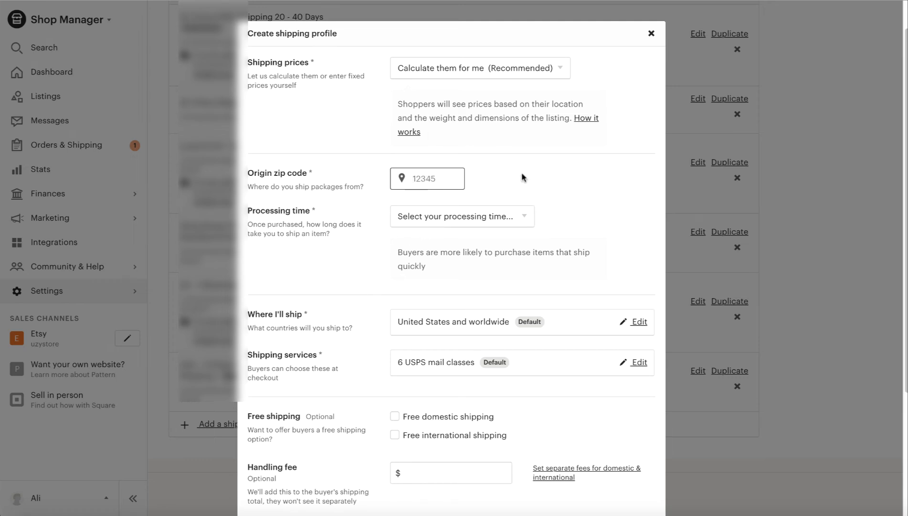
double_click(294, 314)
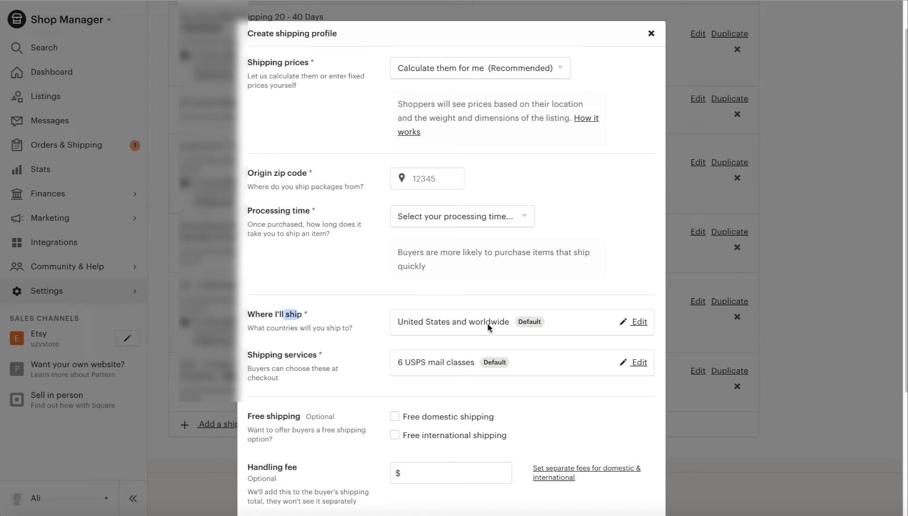
drag(486, 322, 497, 322)
click(455, 69)
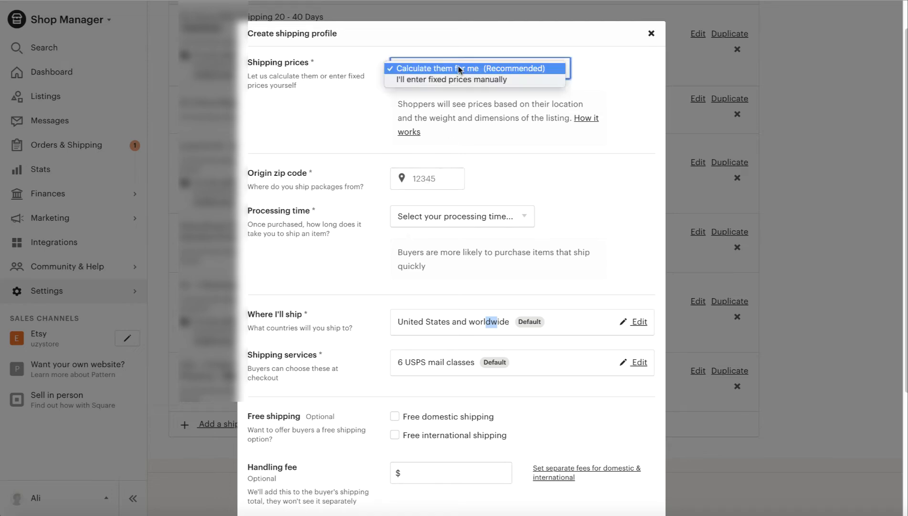
click(419, 81)
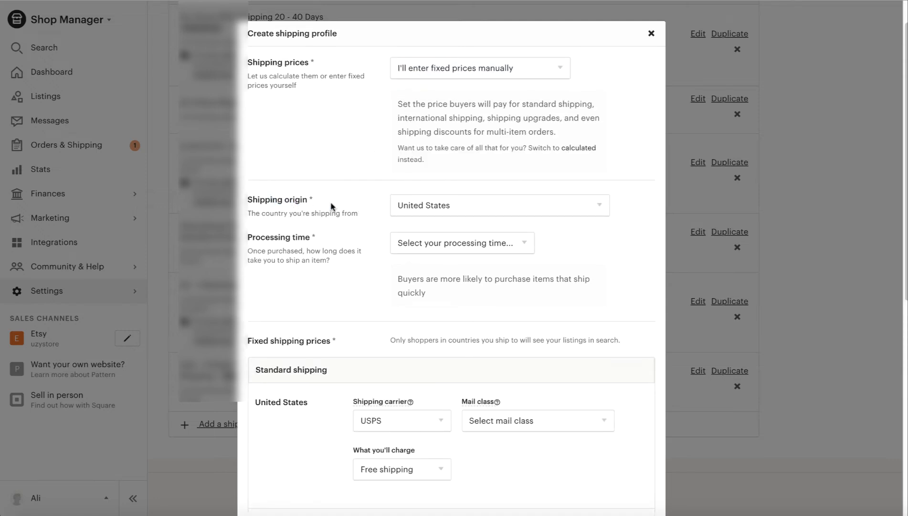
Step: Set the profile's shipping origin to China
click(413, 207)
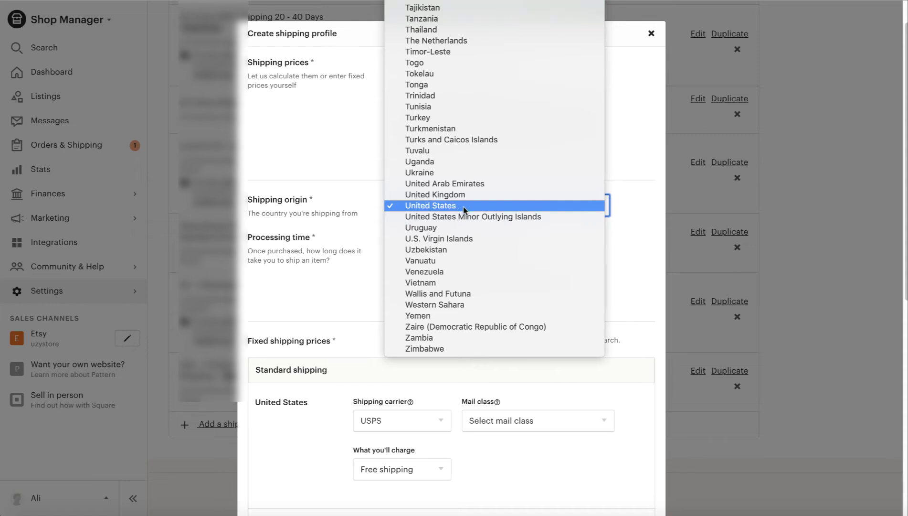
text(chin)
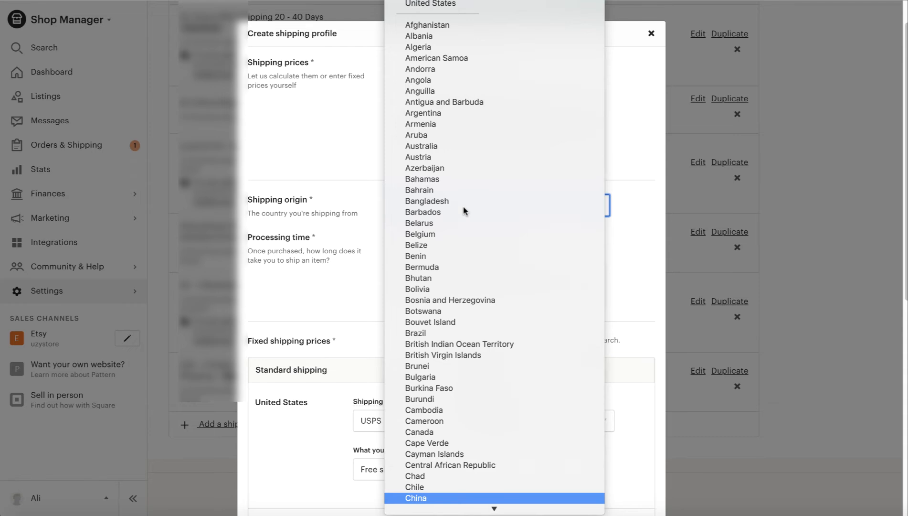
key(Return)
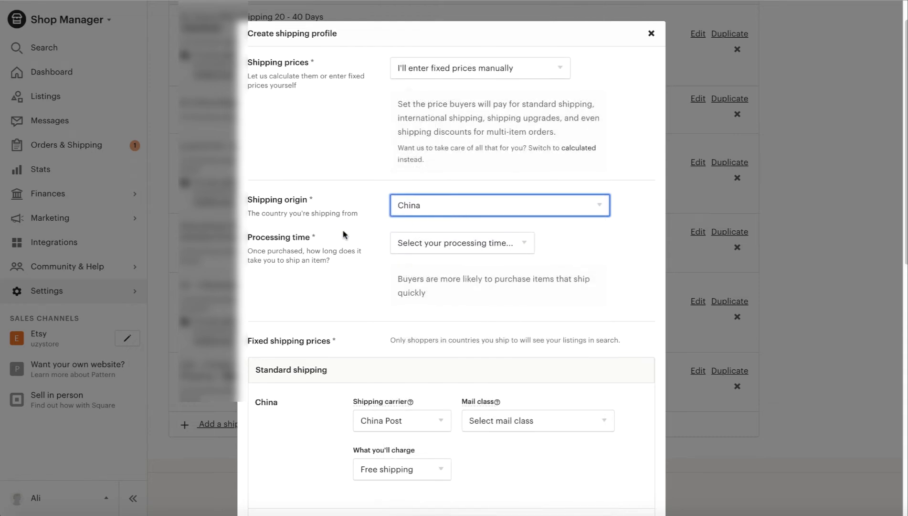
key(Tab)
Step: Choose 3-5 business days as the profile's processing time
drag(282, 237, 308, 239)
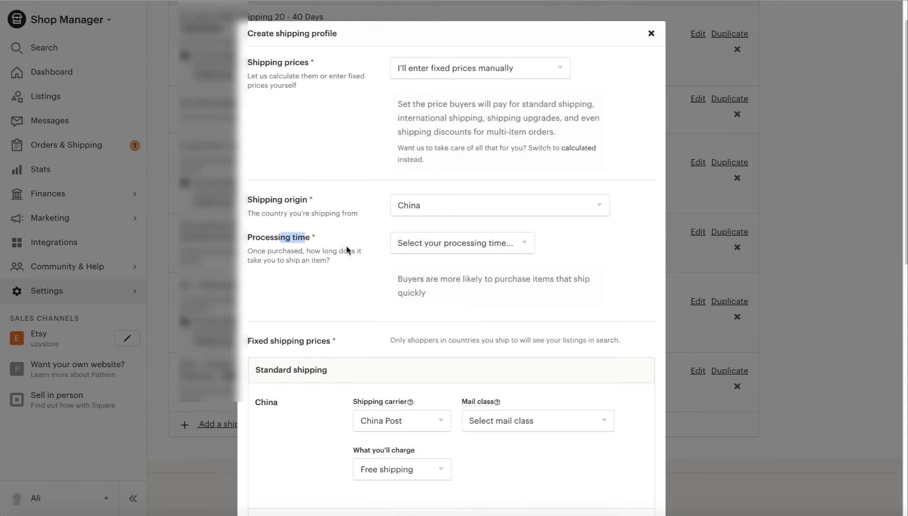
click(408, 248)
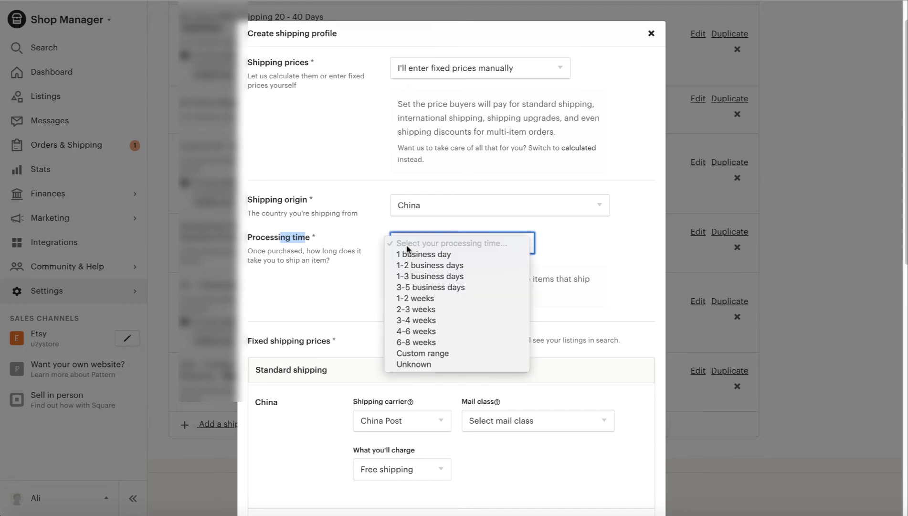
click(425, 288)
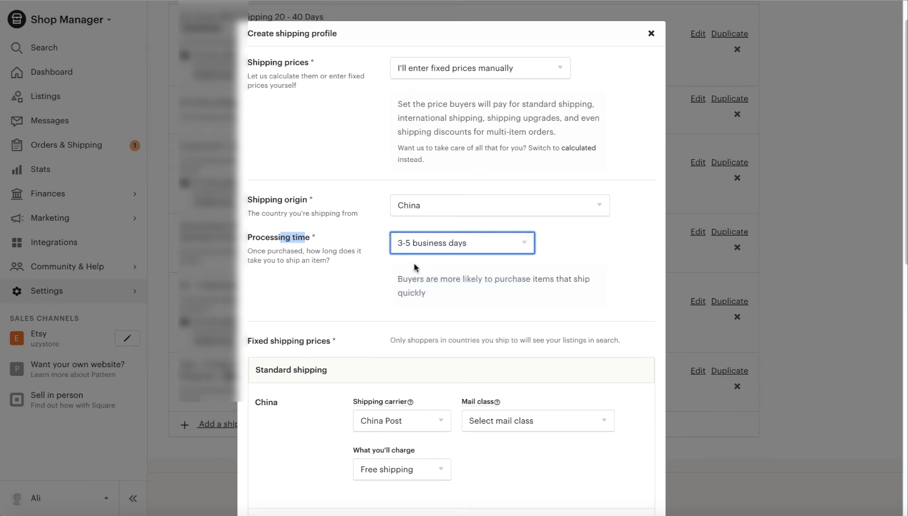
Step: Try a custom processing time range of 3 to 6 business days
click(416, 238)
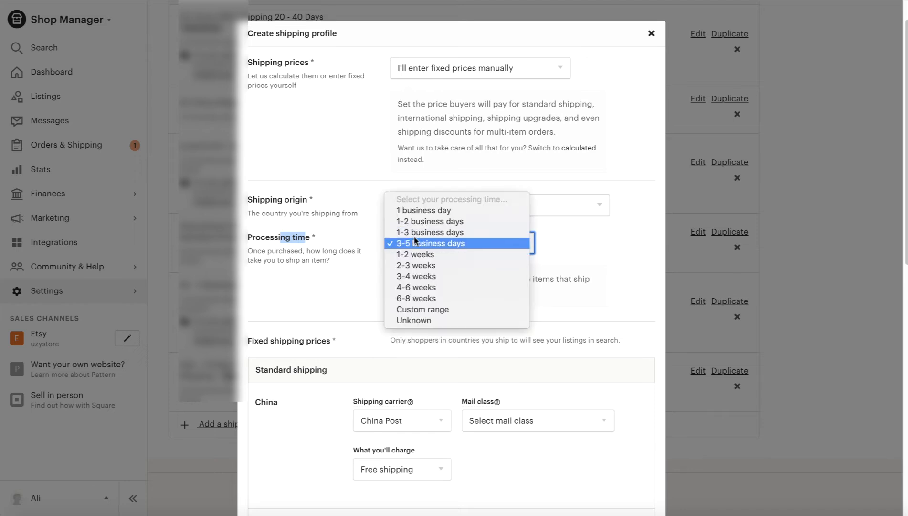
click(416, 309)
click(414, 271)
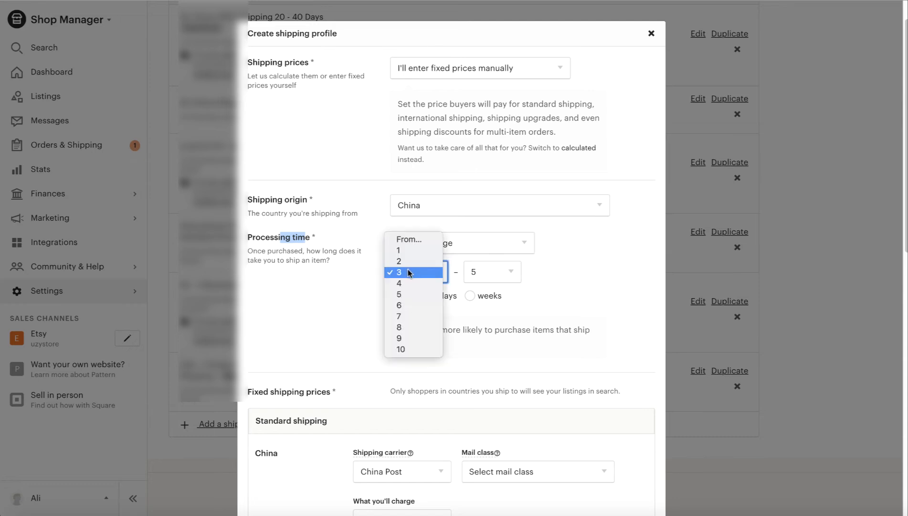
click(487, 275)
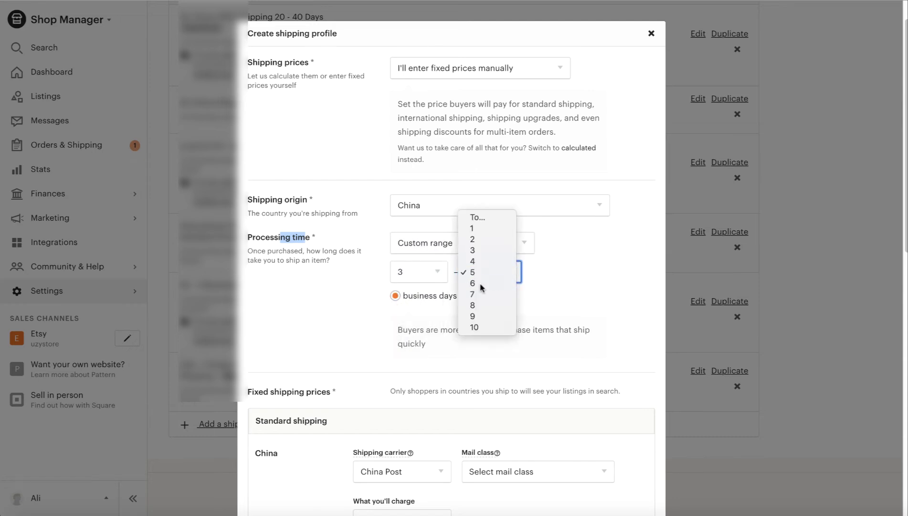
click(481, 285)
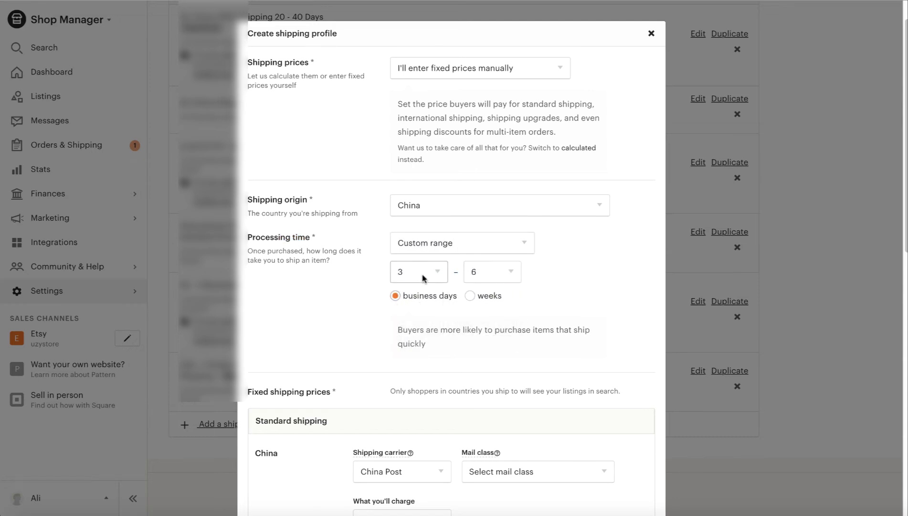
Step: Switch the processing time from the custom range back to the preset 3-5 business days, keeping China as the origin
click(428, 247)
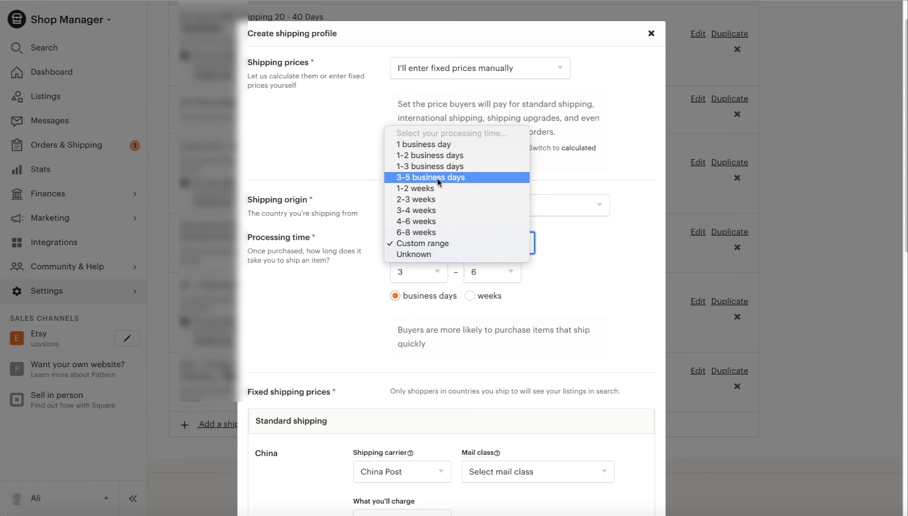
click(401, 180)
click(357, 252)
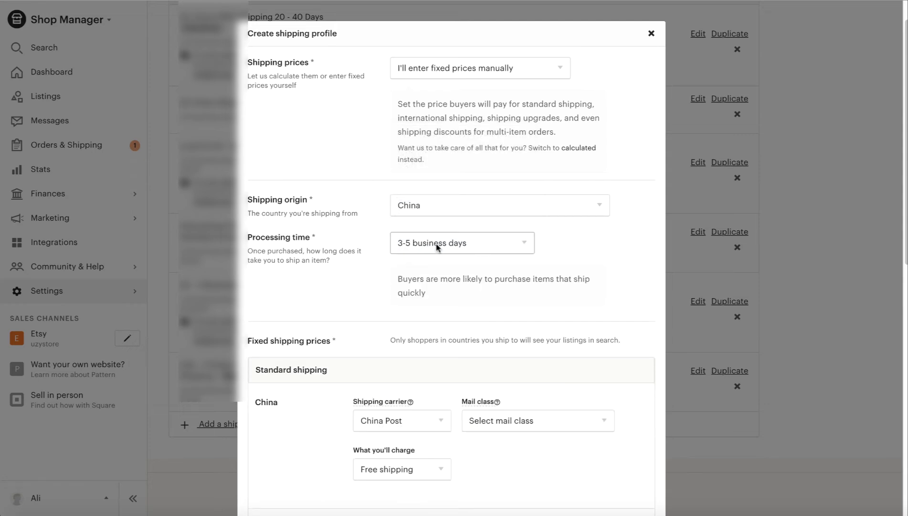
click(416, 205)
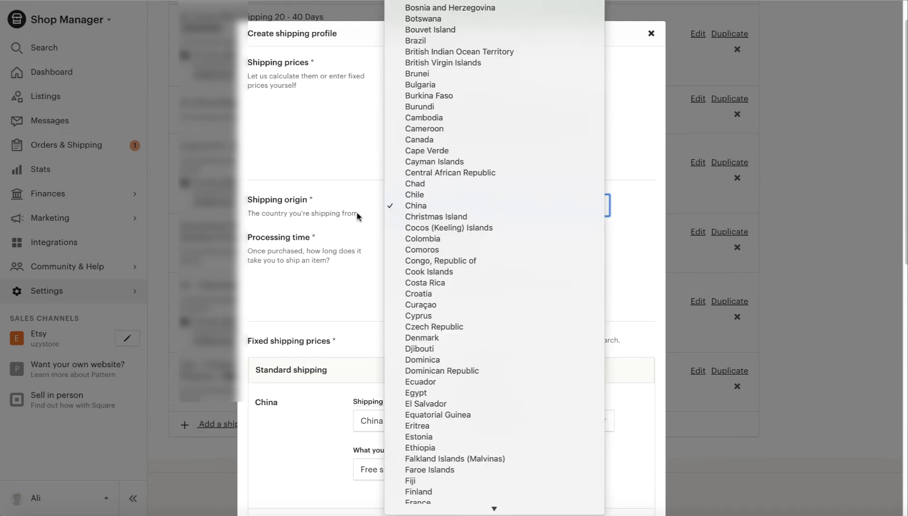
click(289, 205)
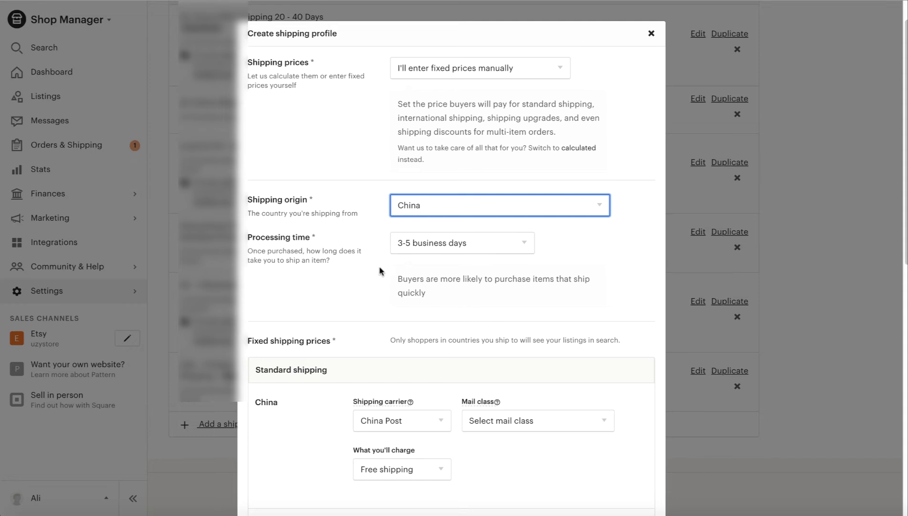
Step: Examine the fixed standard shipping options for China, United States and Everywhere Else, including carriers, mail classes and charges
scroll(394, 268, down, 2)
scroll(395, 269, down, 2)
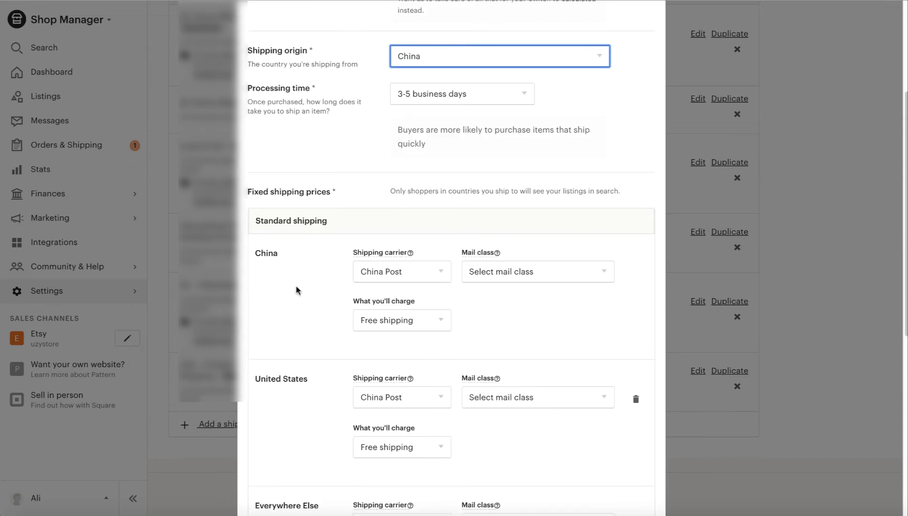
drag(266, 196, 294, 194)
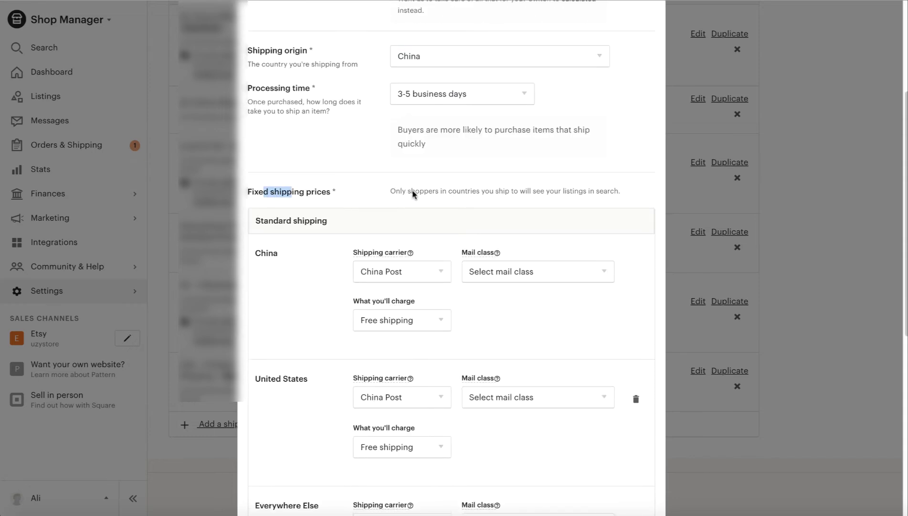
drag(416, 193, 499, 193)
double_click(607, 191)
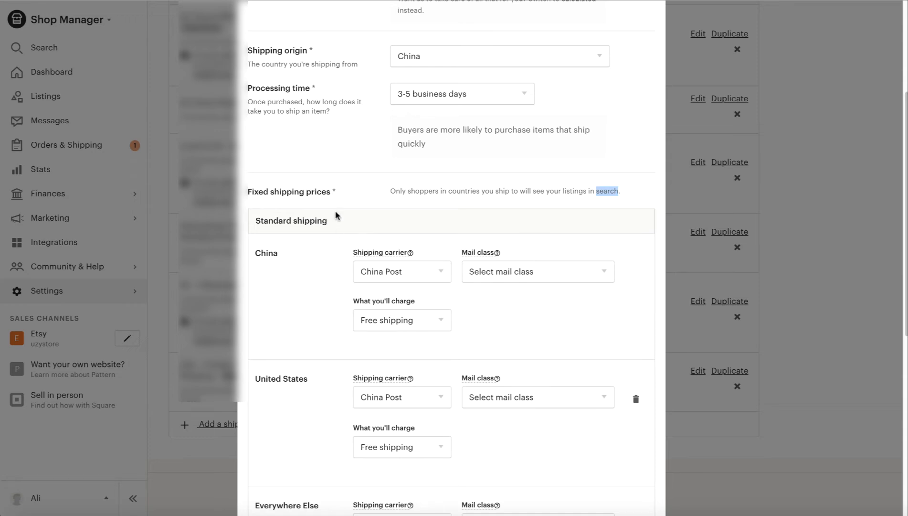
scroll(335, 215, down, 2)
drag(277, 433, 319, 434)
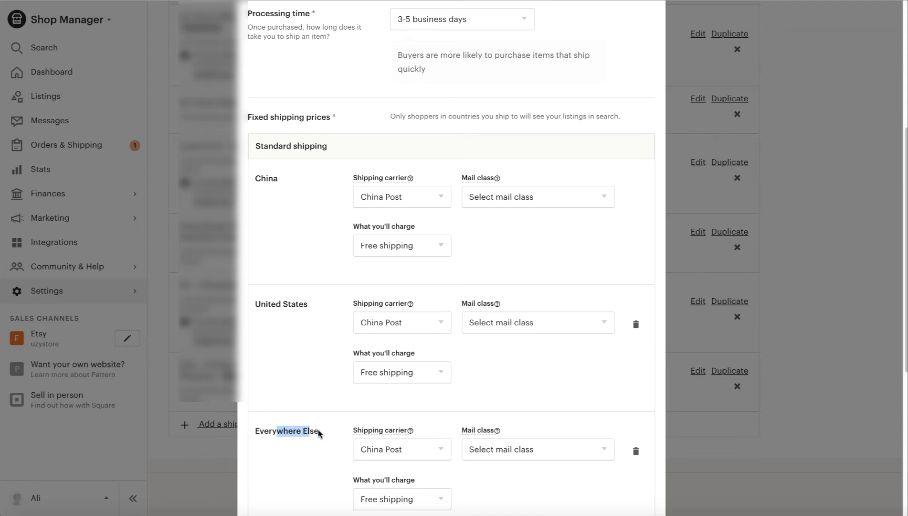
scroll(313, 347, down, 2)
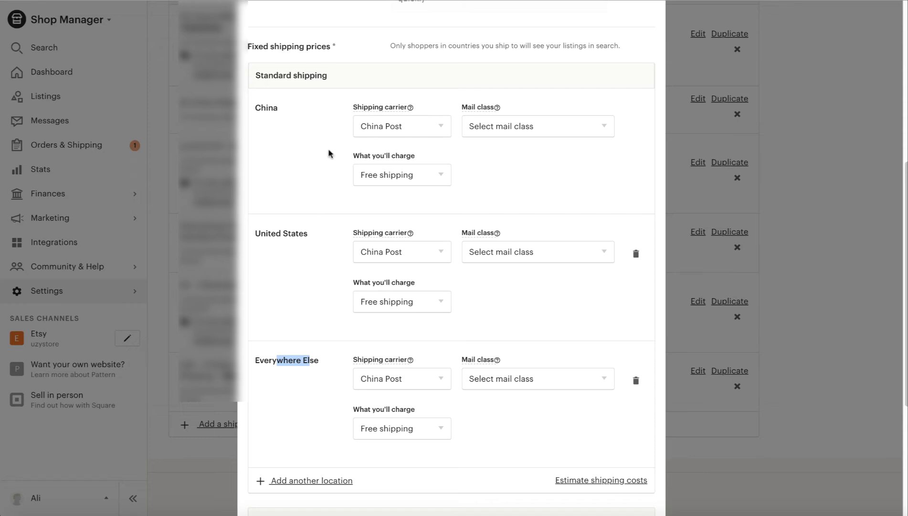
drag(282, 233, 293, 236)
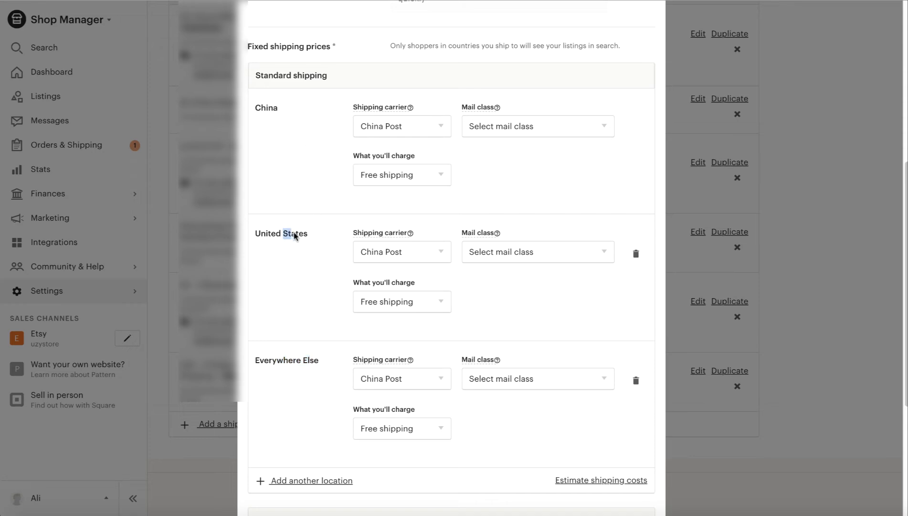
scroll(361, 119, down, 2)
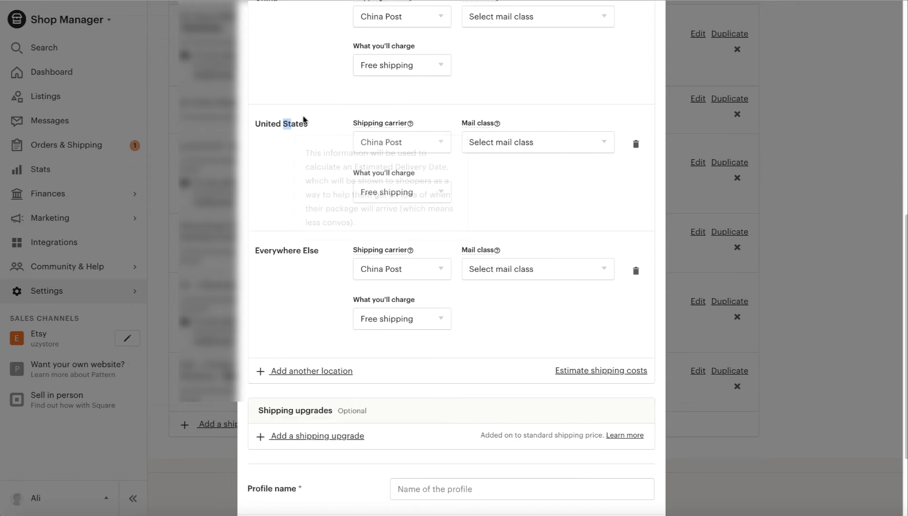
click(304, 142)
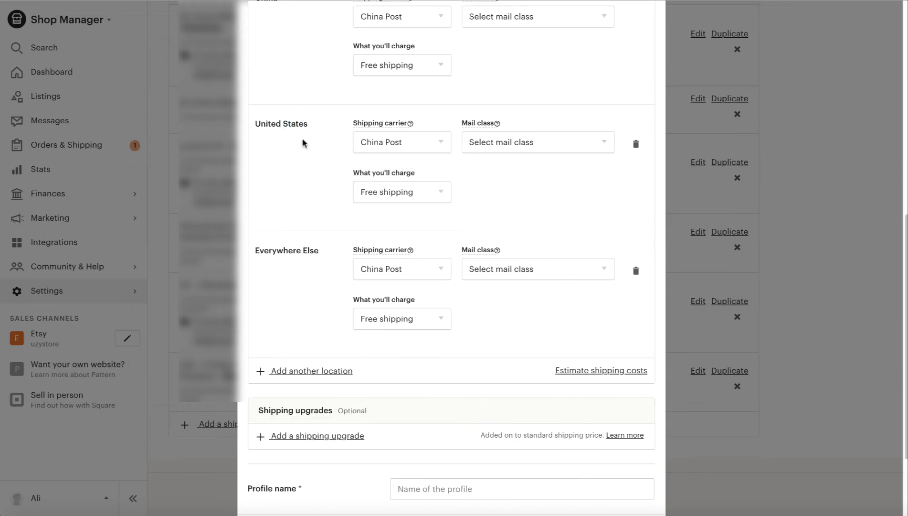
scroll(329, 172, up, 1)
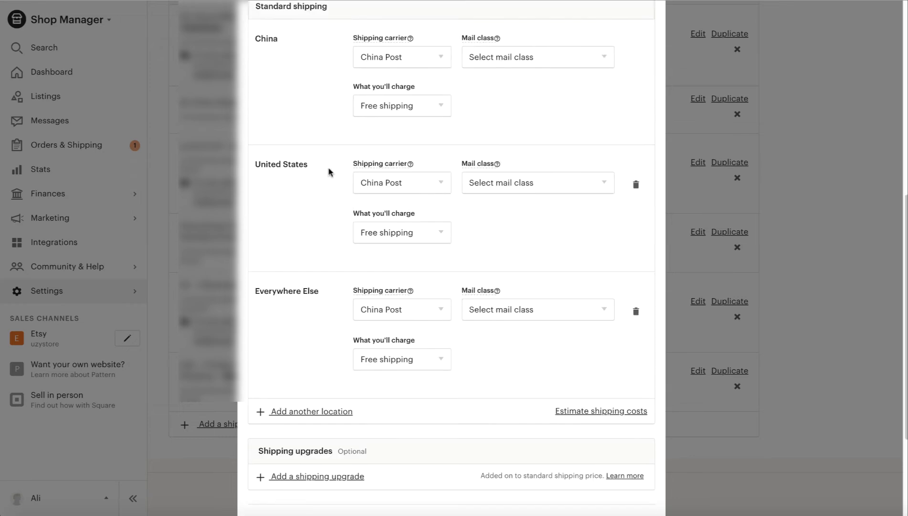
scroll(329, 171, up, 3)
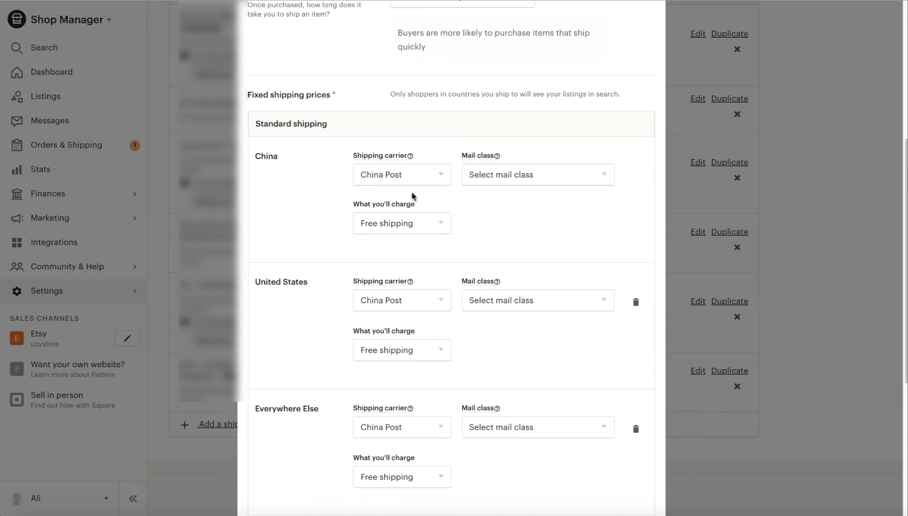
Step: Try Other as the shipping carrier for China under standard shipping, and return it to China Post
click(442, 178)
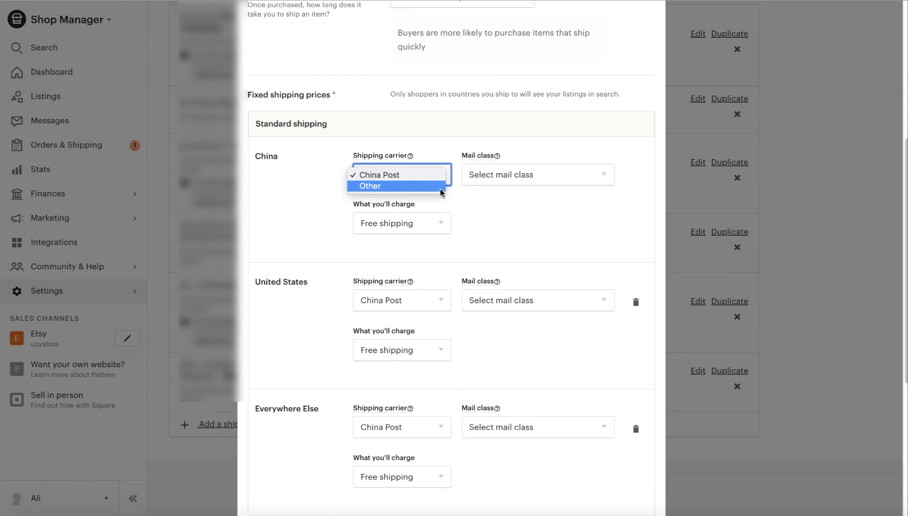
click(440, 187)
click(448, 178)
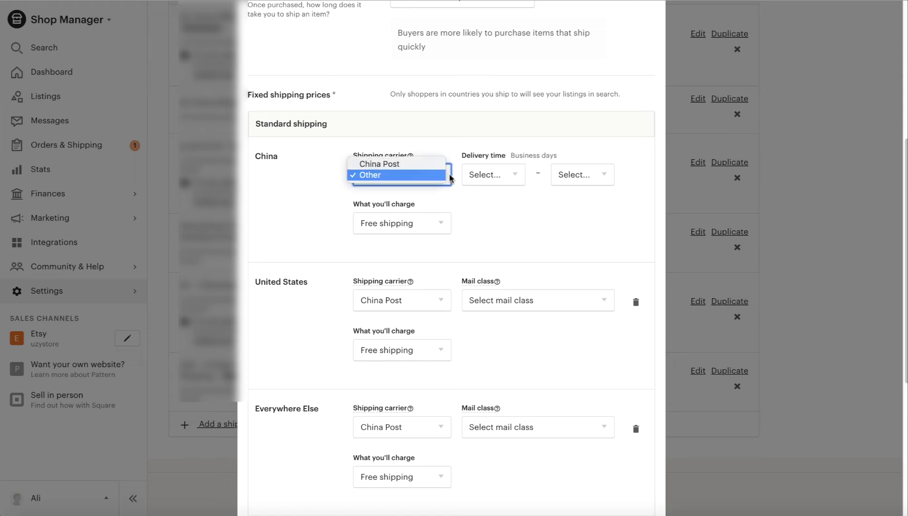
click(406, 165)
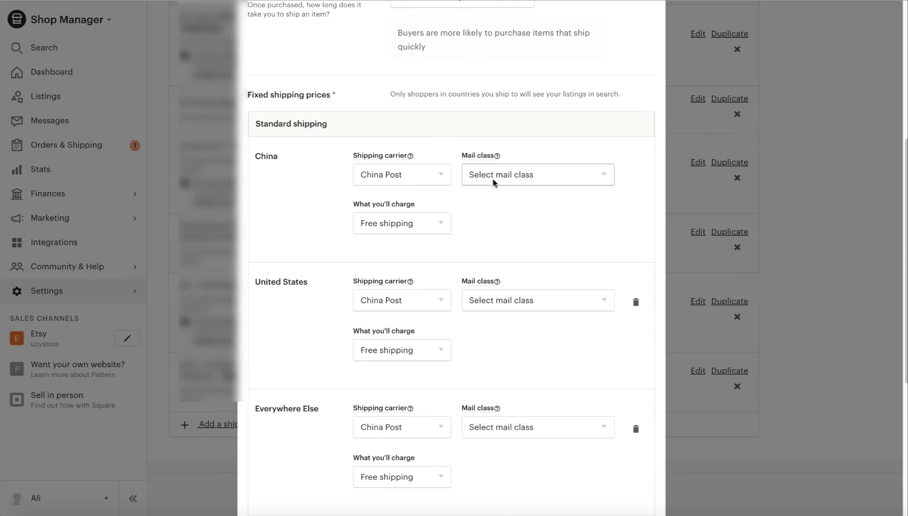
Step: Charge a fixed price for standard shipping to China: $5.00 for one item and $3.00 for each additional item
click(443, 228)
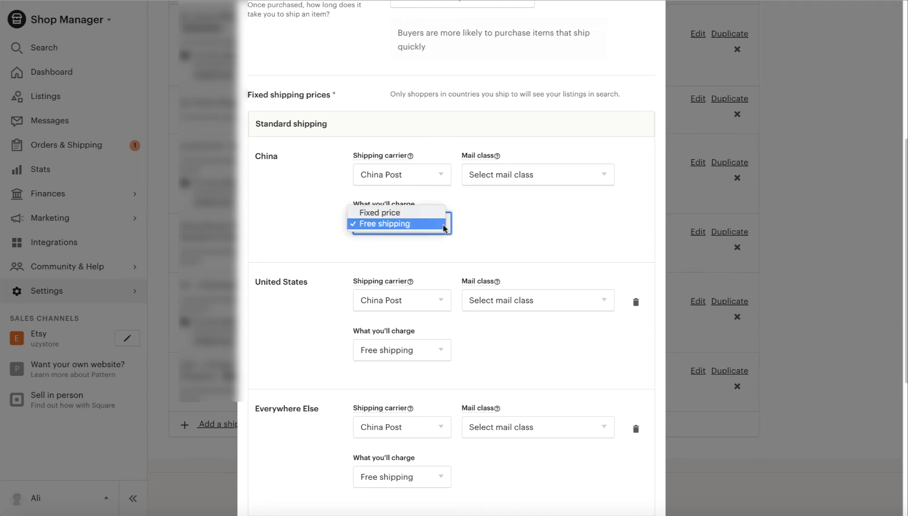
click(390, 215)
click(493, 223)
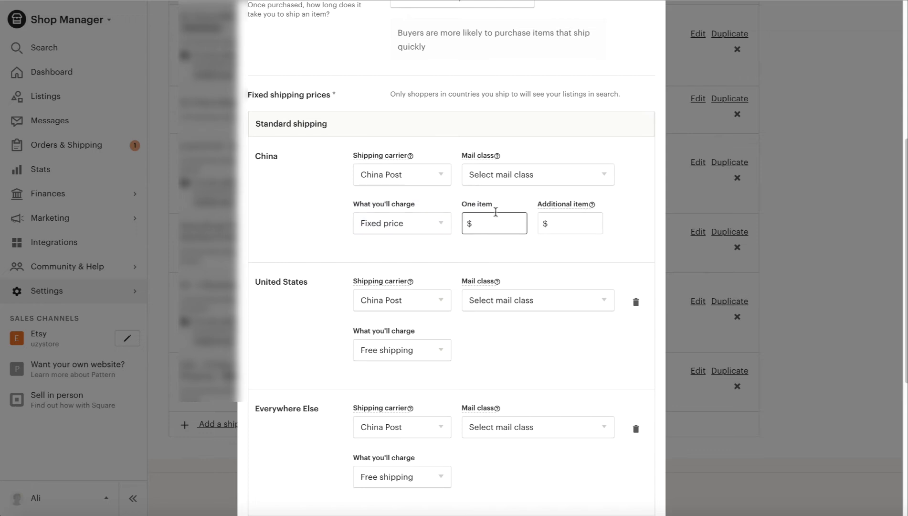
click(564, 224)
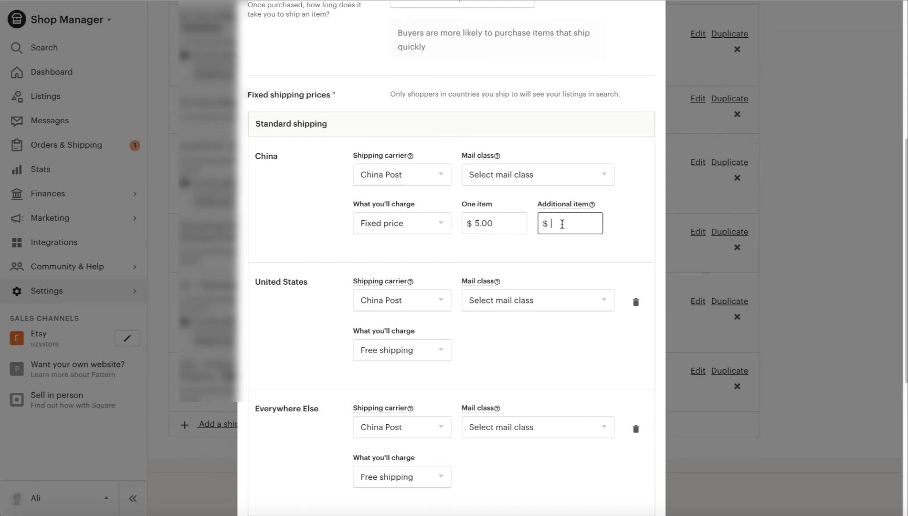
text(3)
click(516, 225)
click(565, 223)
double_click(260, 156)
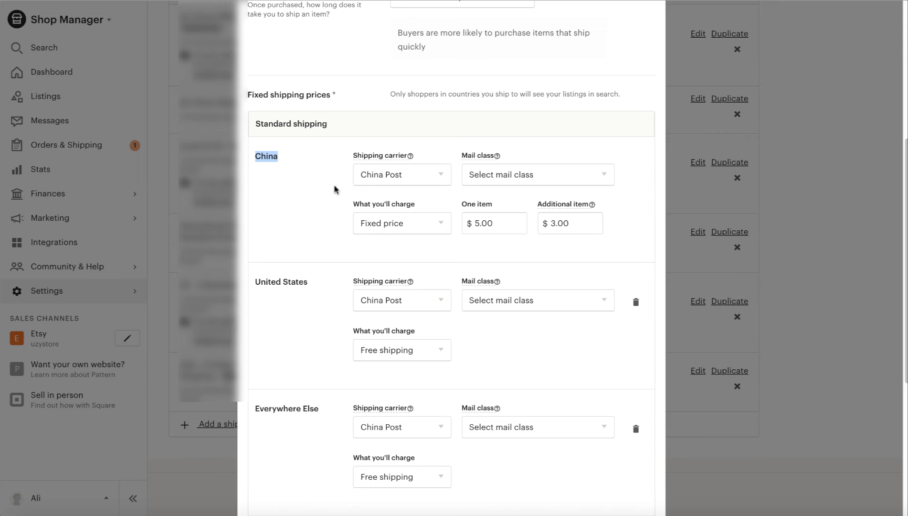
Step: Set the United States mail class to China Post - International SAL (15 - 20 days) for standard shipping
double_click(288, 283)
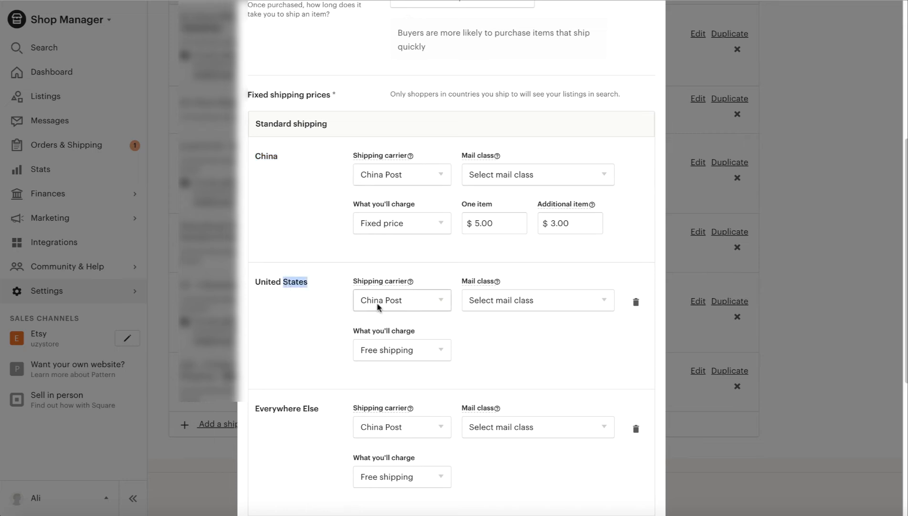
click(397, 305)
click(499, 308)
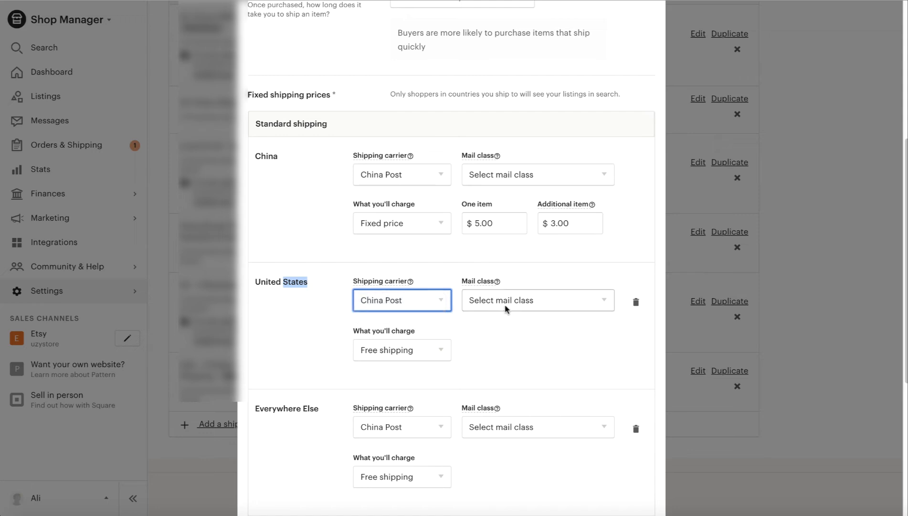
click(506, 309)
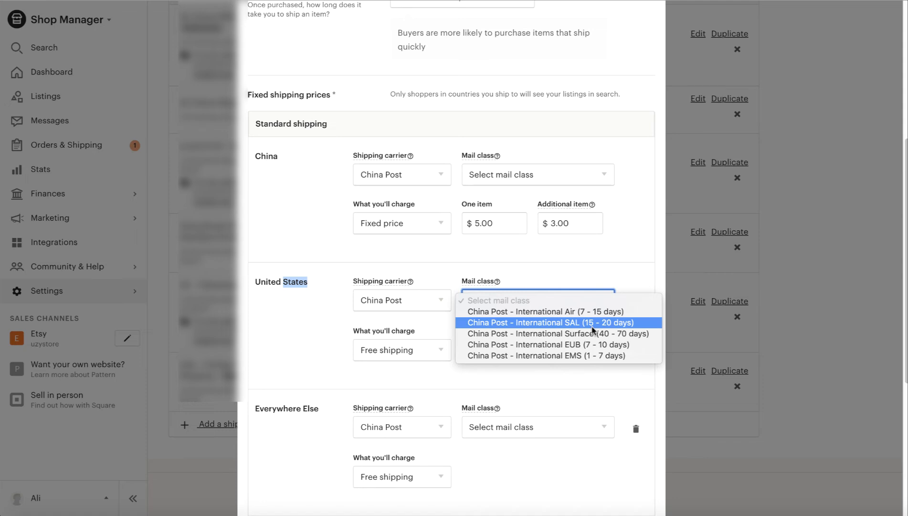
click(534, 323)
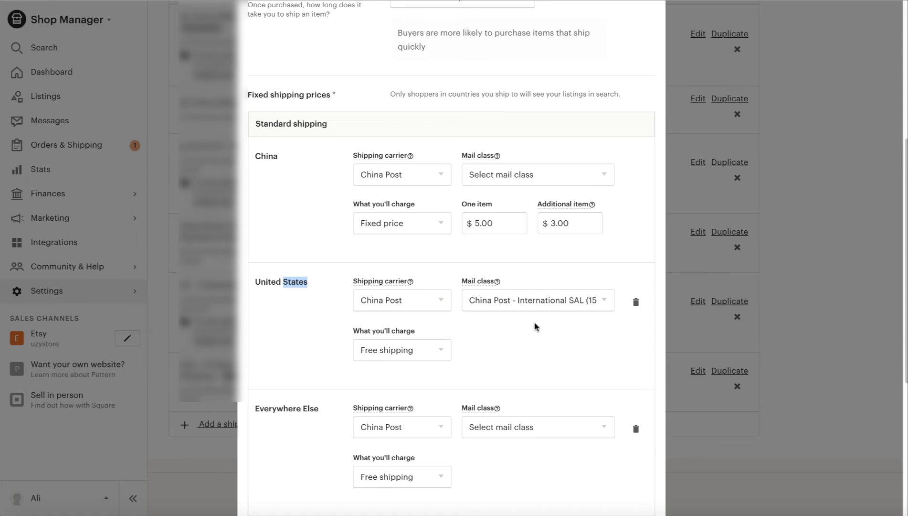
Step: Try a fixed price of $4.00 per item for United States standard shipping, and return the charge to free shipping
click(440, 354)
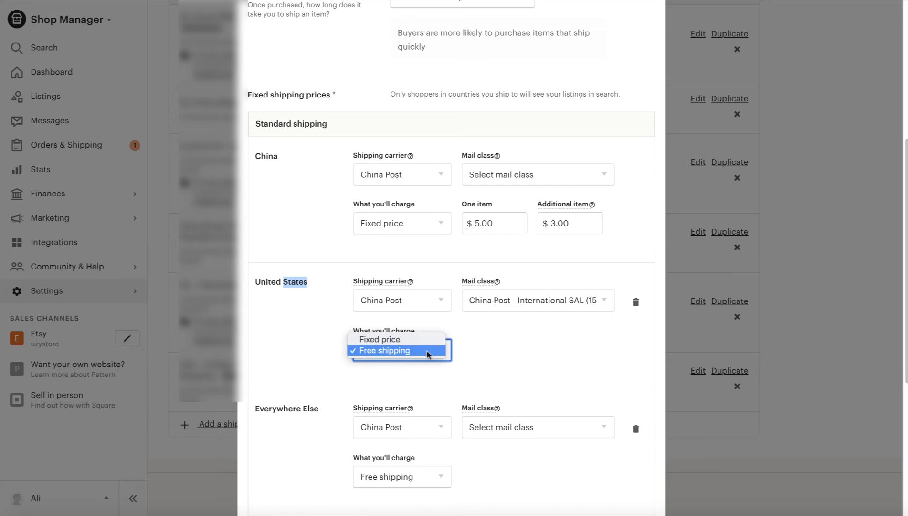
click(428, 354)
click(433, 356)
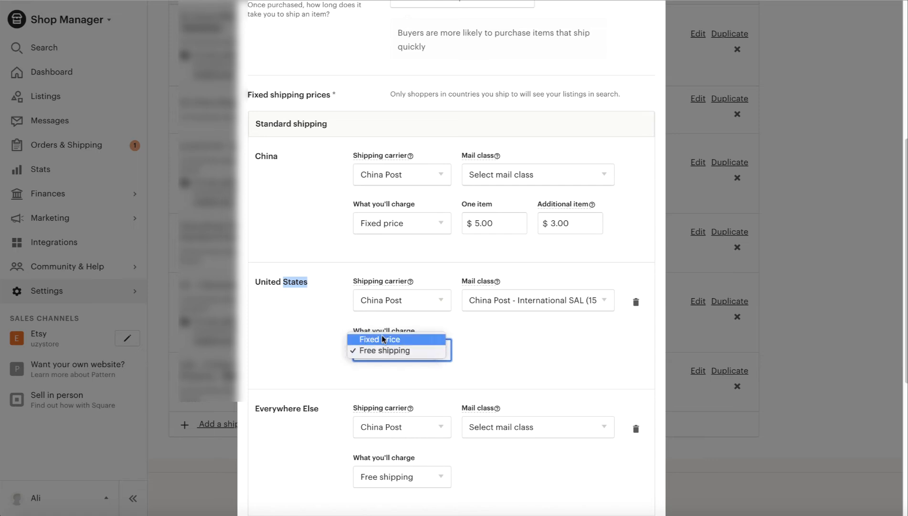
click(384, 339)
click(485, 349)
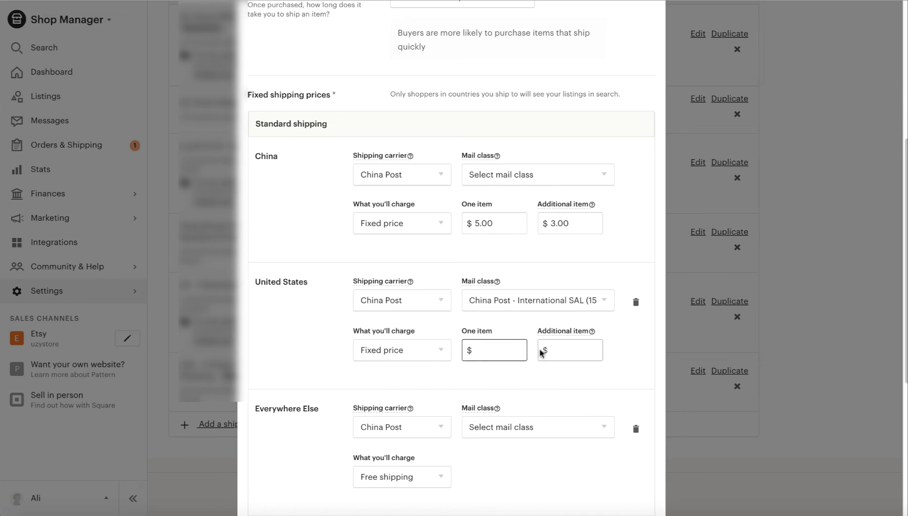
text(4)
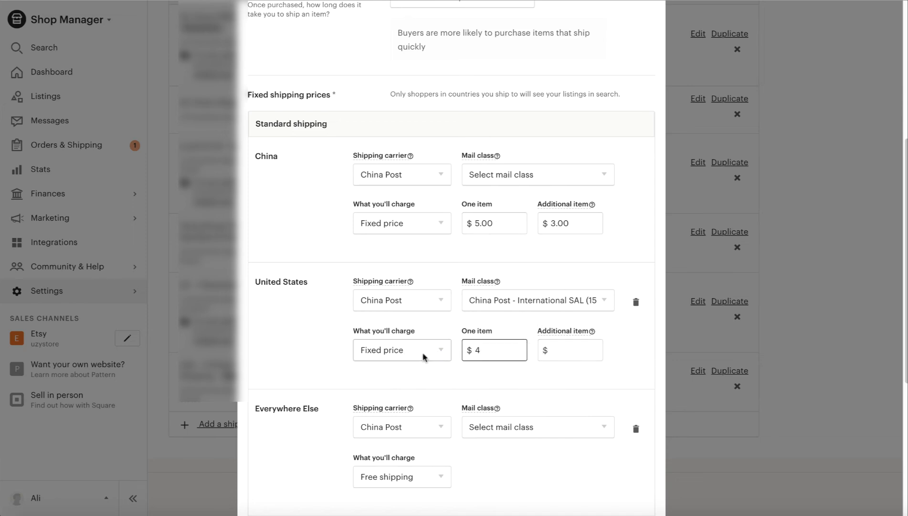
click(423, 357)
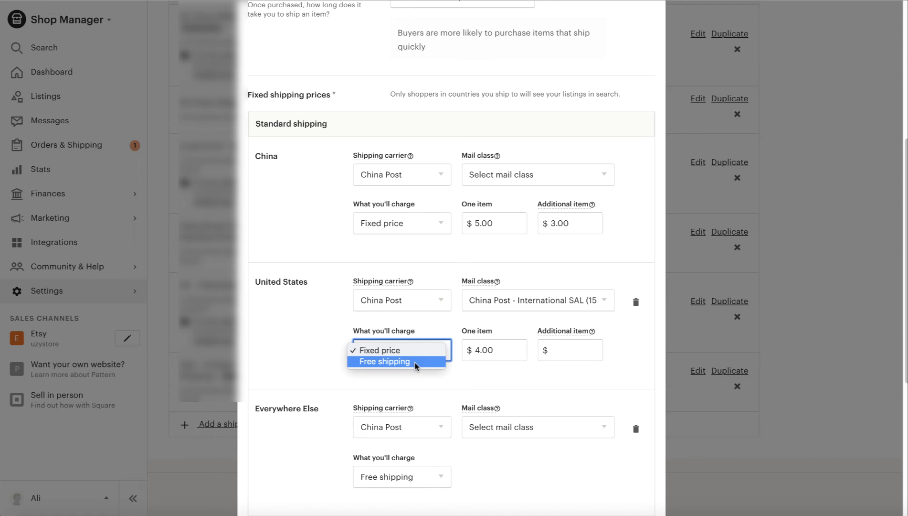
click(415, 364)
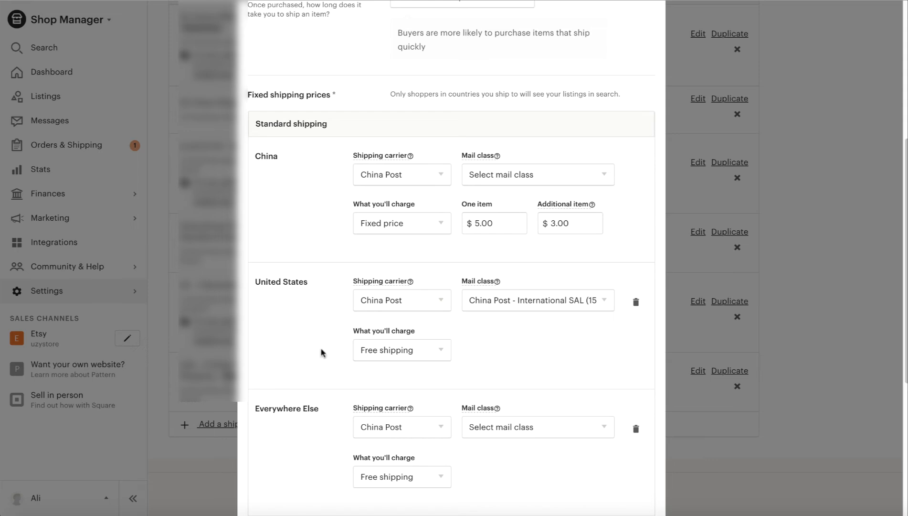
click(411, 349)
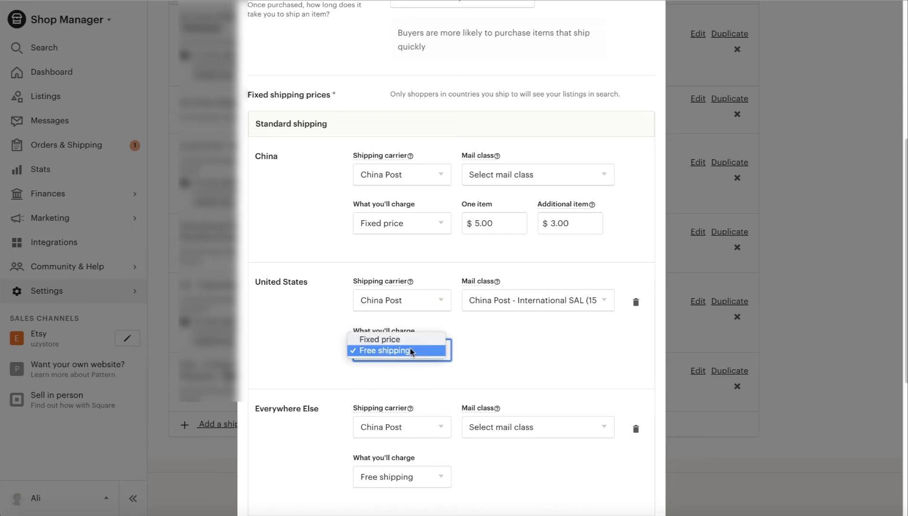
click(300, 357)
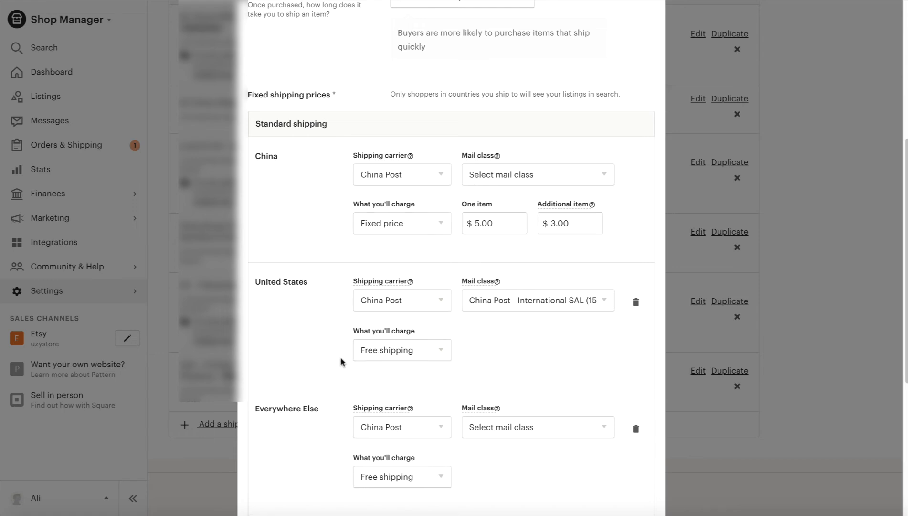
Step: Keep free shipping for Everywhere Else and set its mail class to China Post - International SAL (15 - 20 days)
scroll(334, 329, down, 1)
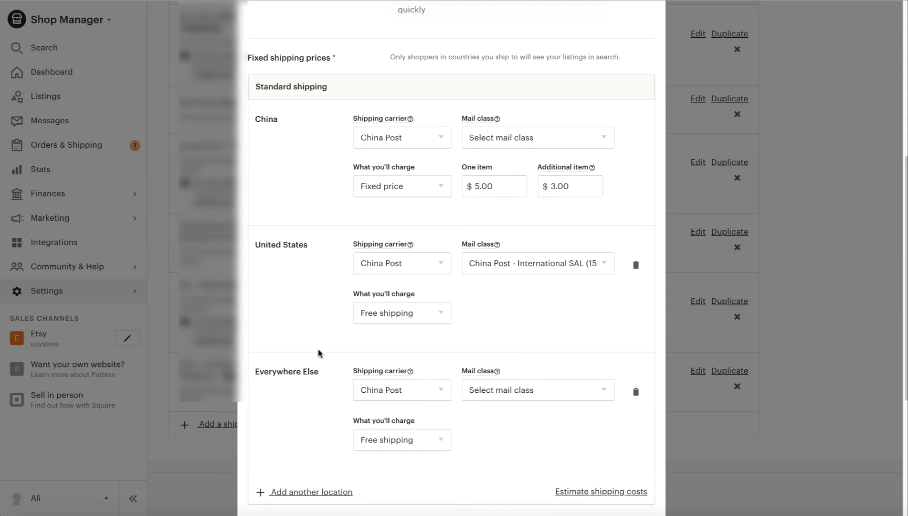
click(385, 441)
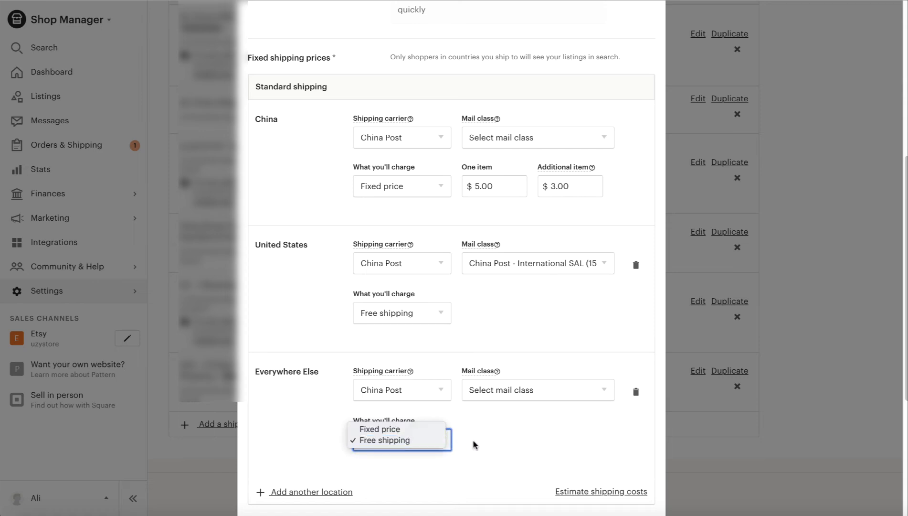
click(382, 443)
click(382, 443)
click(443, 448)
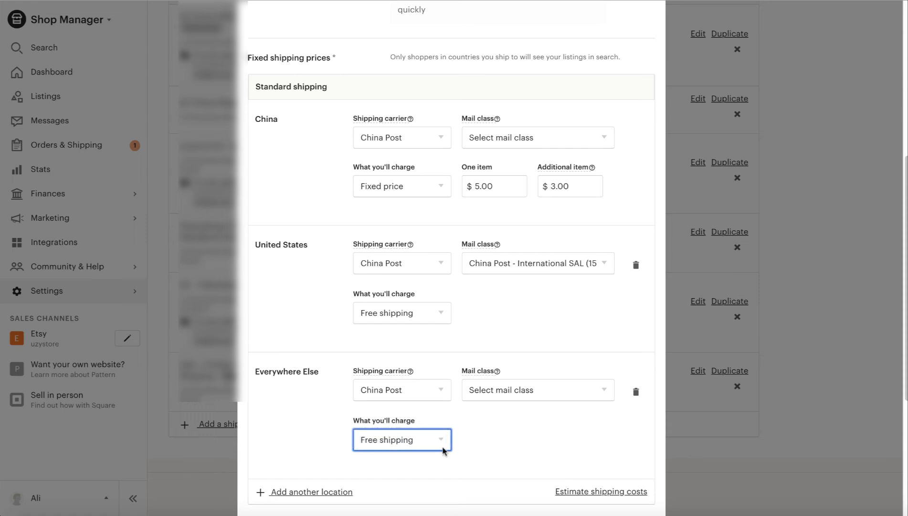
click(500, 395)
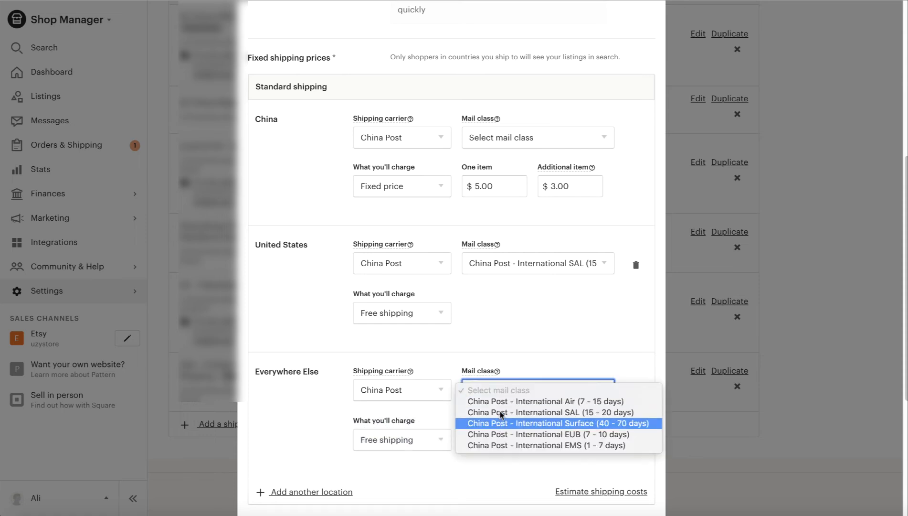
click(606, 415)
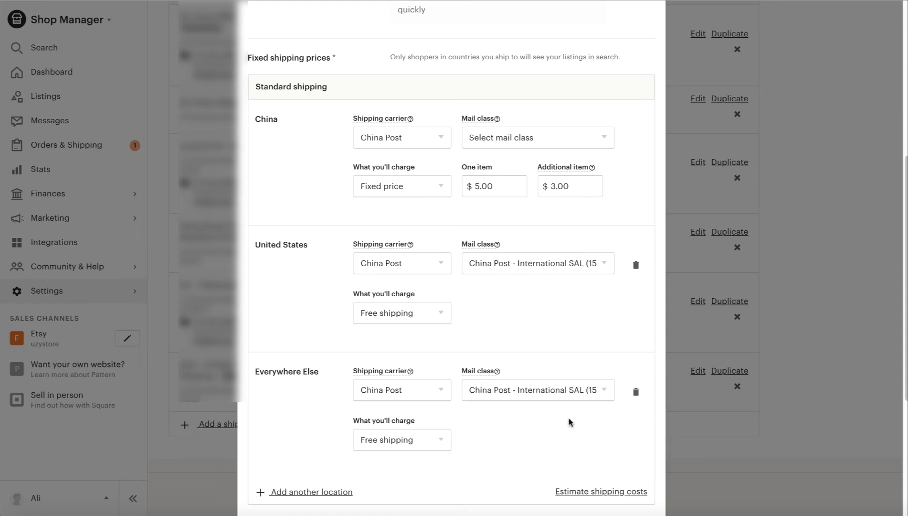
Step: Try China Post - International Surface (40 - 70 days) as the Everywhere Else mail class, and return it to International SAL (15 - 20 days)
click(573, 393)
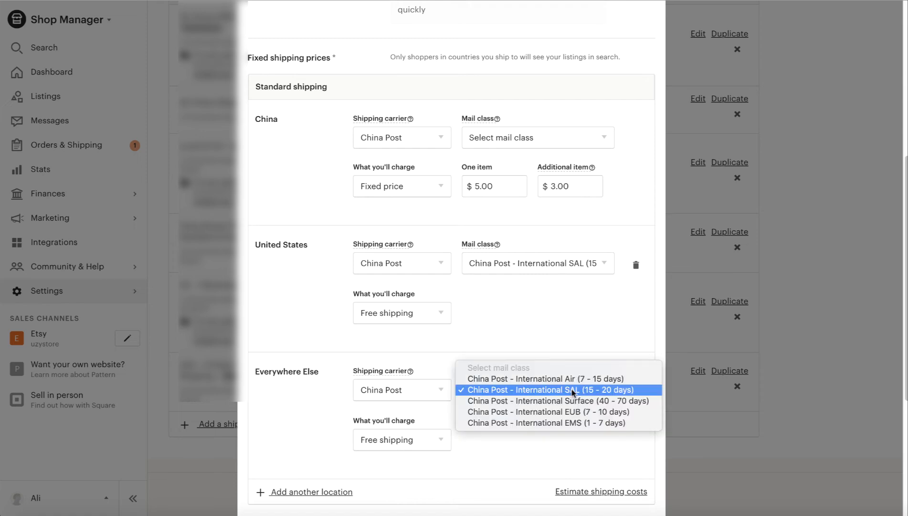
click(600, 402)
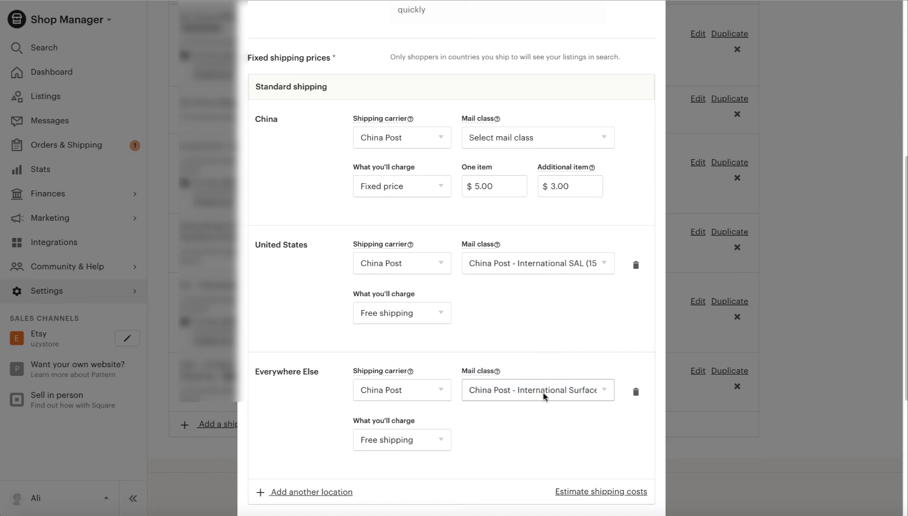
click(516, 394)
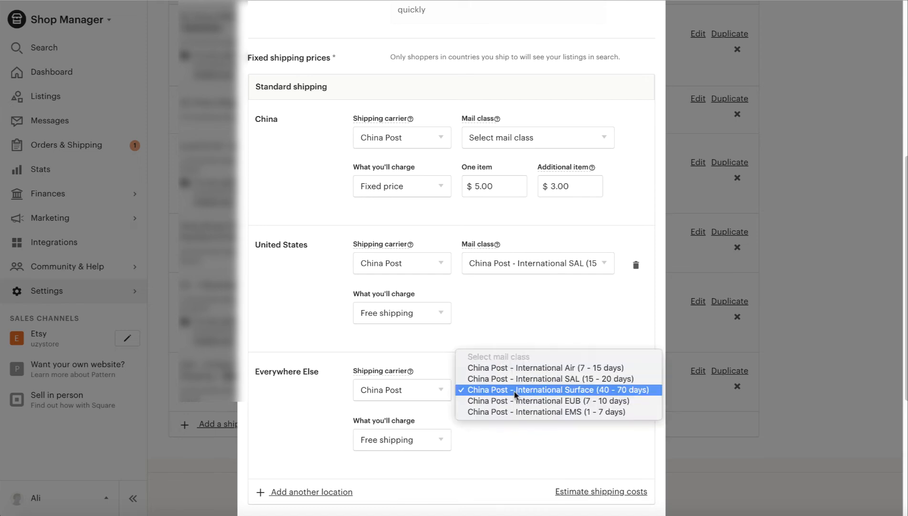
click(582, 380)
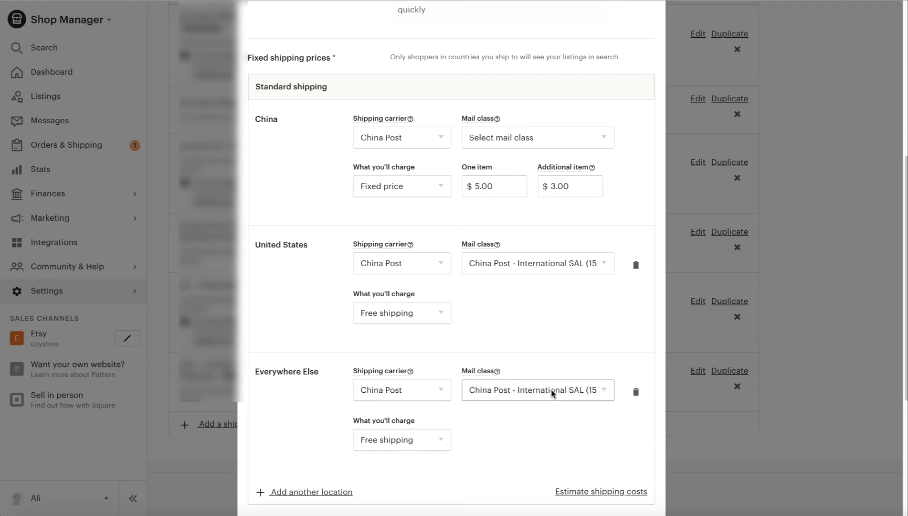
click(584, 391)
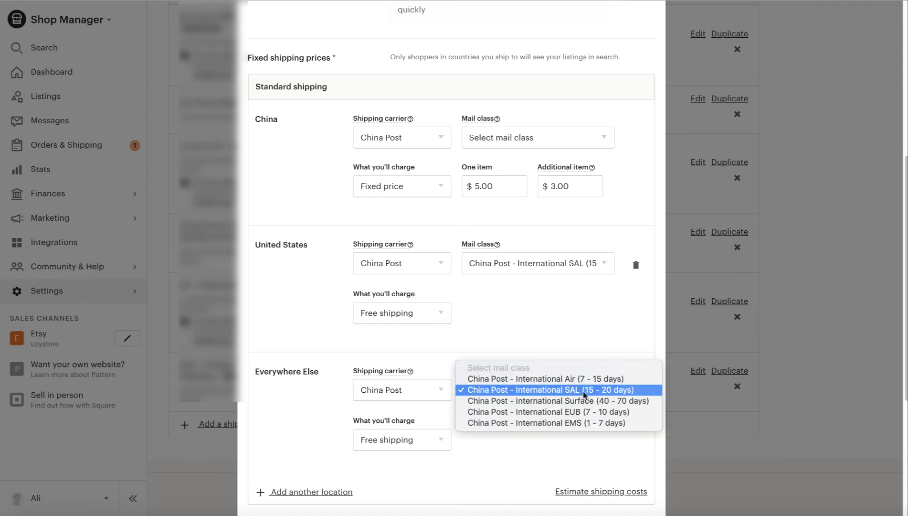
click(538, 447)
Step: Review the profile's processing time setting and its available options
scroll(411, 263, up, 6)
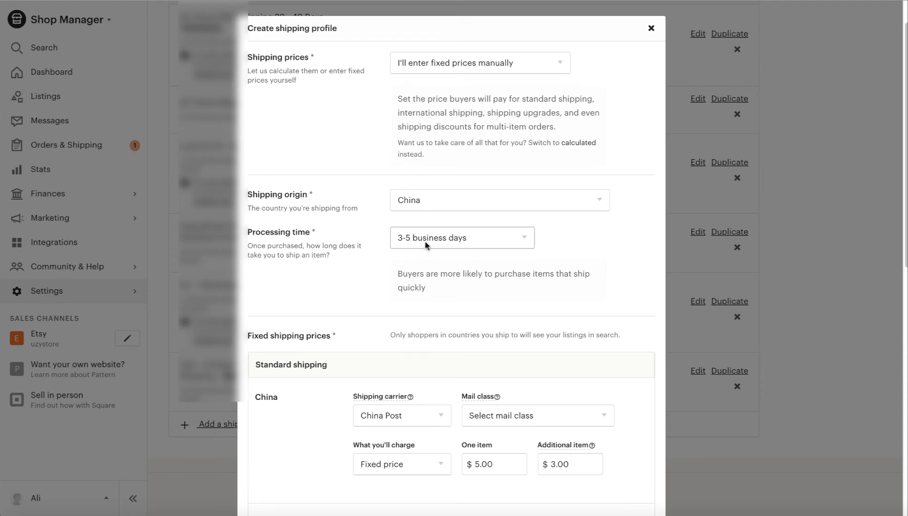
click(427, 244)
click(348, 257)
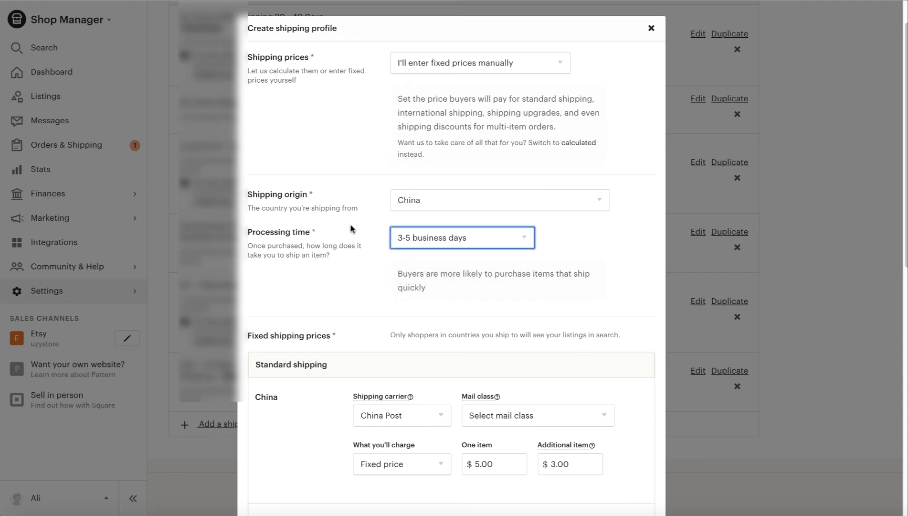
Step: Name the shipping profile "worldwide free shipping"
scroll(349, 225, down, 3)
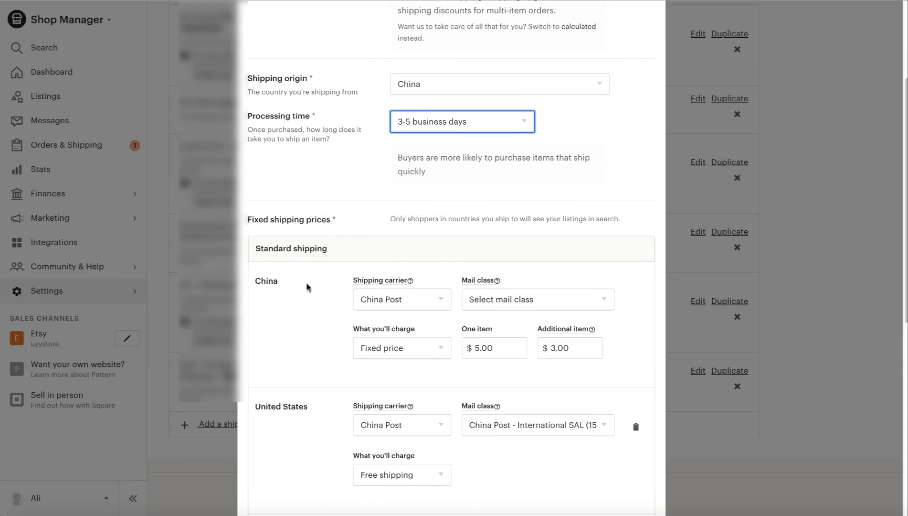
scroll(330, 229, down, 6)
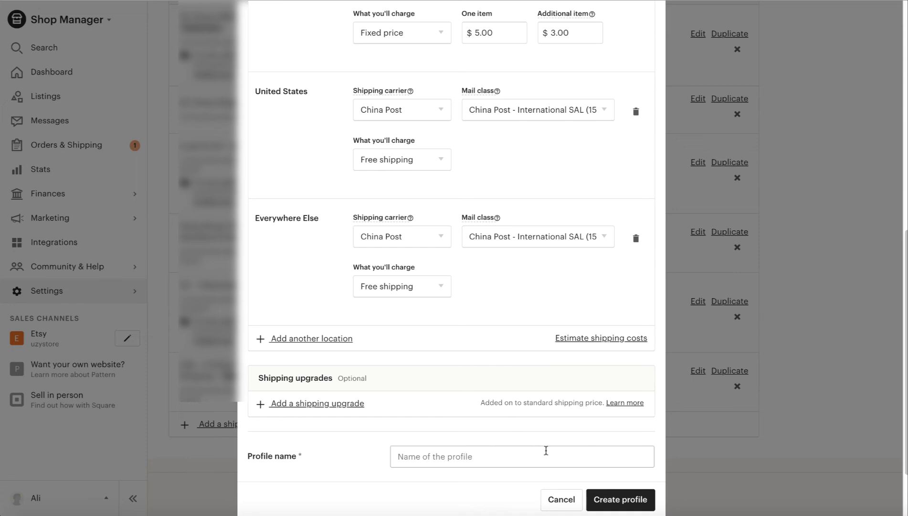
click(397, 450)
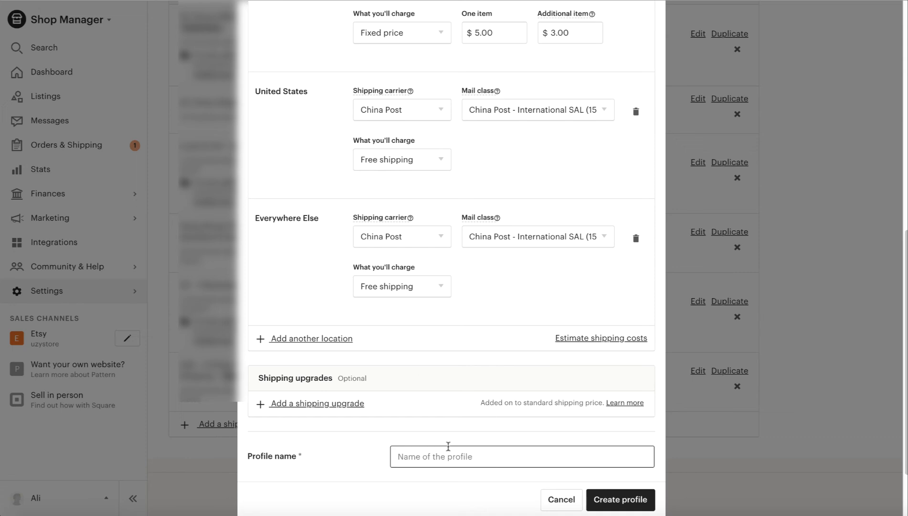
text(inte)
key(BackSpace)
key(BackSpace)
key(BackSpace)
key(BackSpace)
text(w)
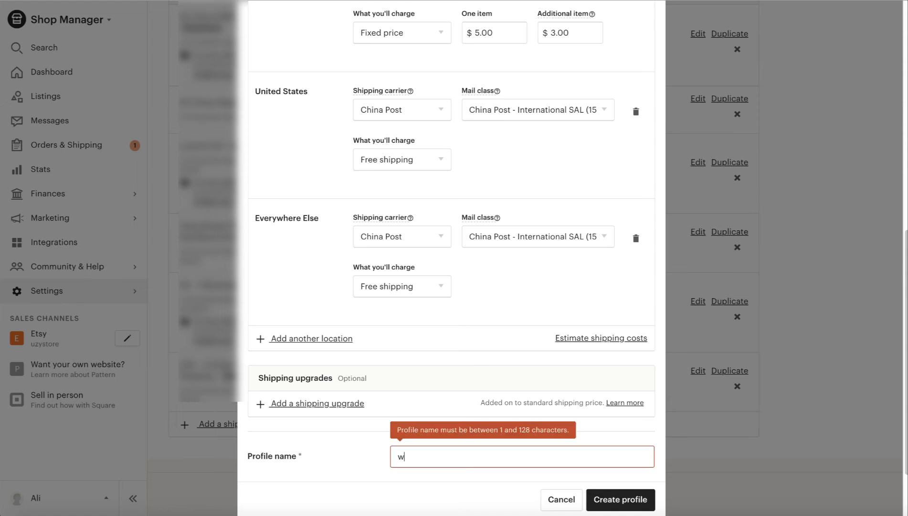
text(orldwide )
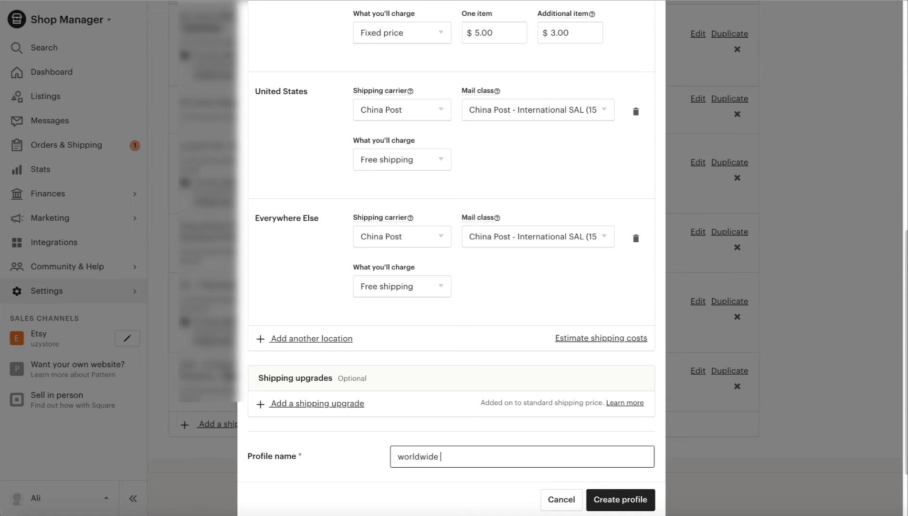
text(free shipping)
Step: Add a shipping upgrade to the profile and set its destination to International
drag(344, 380, 360, 378)
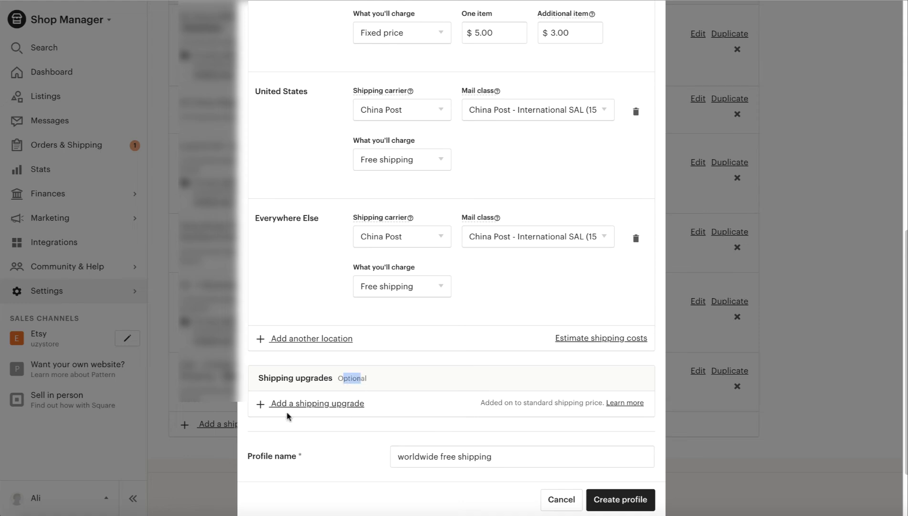
click(317, 404)
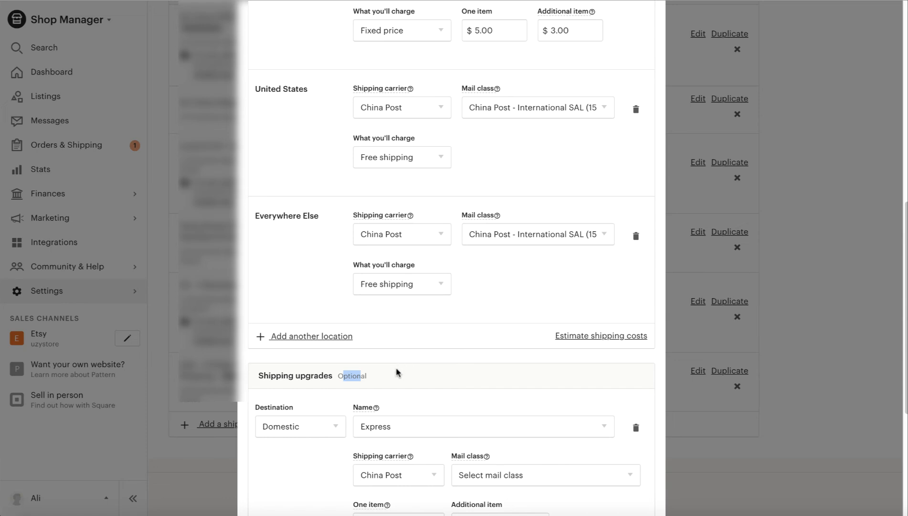
click(397, 371)
scroll(396, 368, down, 2)
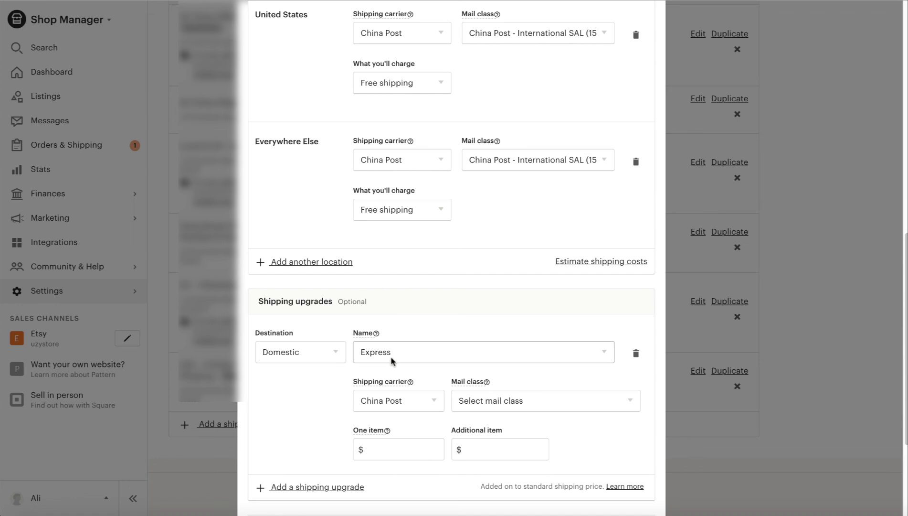
scroll(391, 359, down, 1)
click(341, 340)
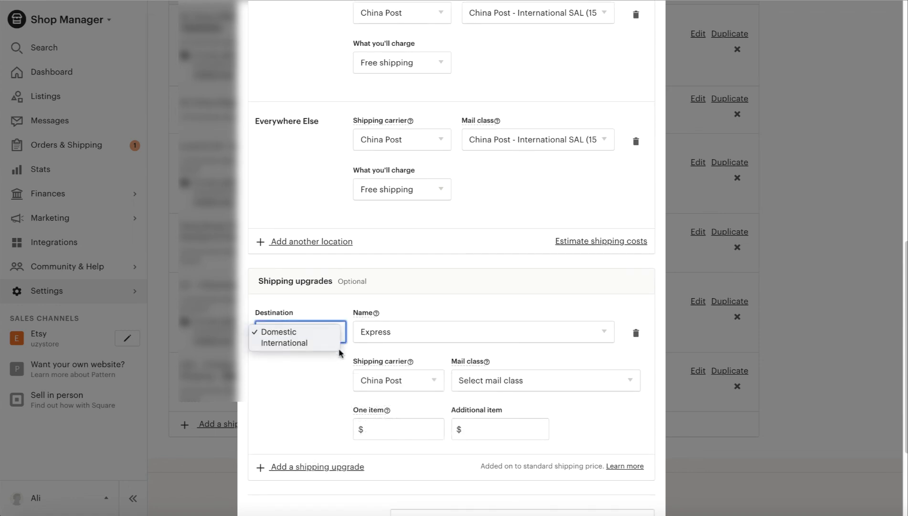
click(334, 371)
click(327, 341)
click(326, 342)
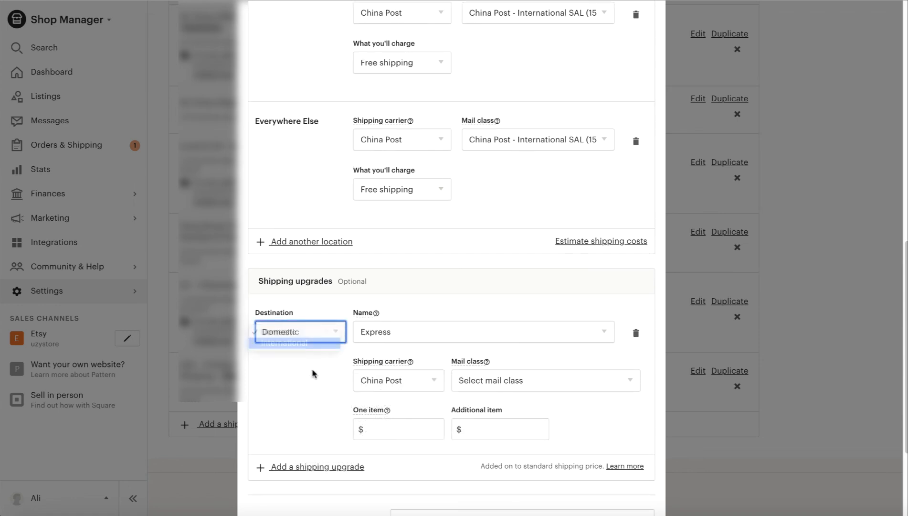
Step: Switch the upgrade to a custom name and set its mail class to China Post - International Air (7 - 15 days)
click(365, 335)
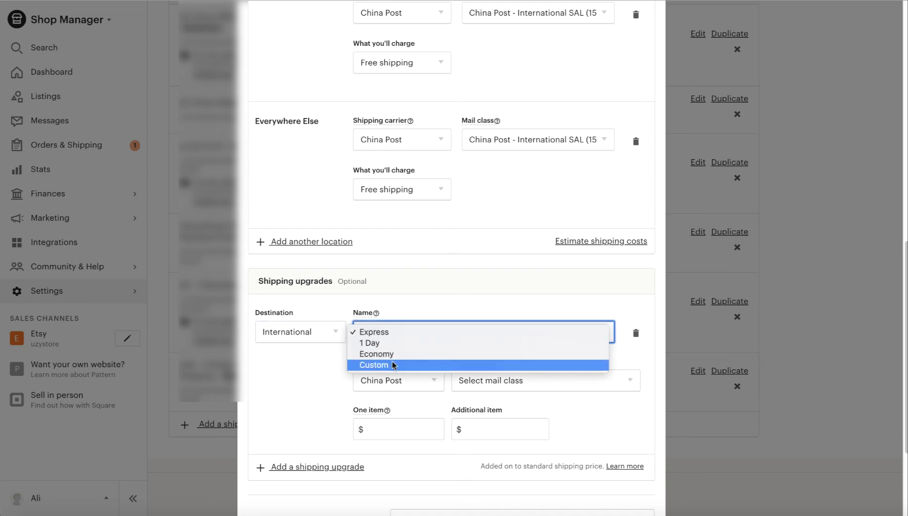
click(385, 365)
click(419, 382)
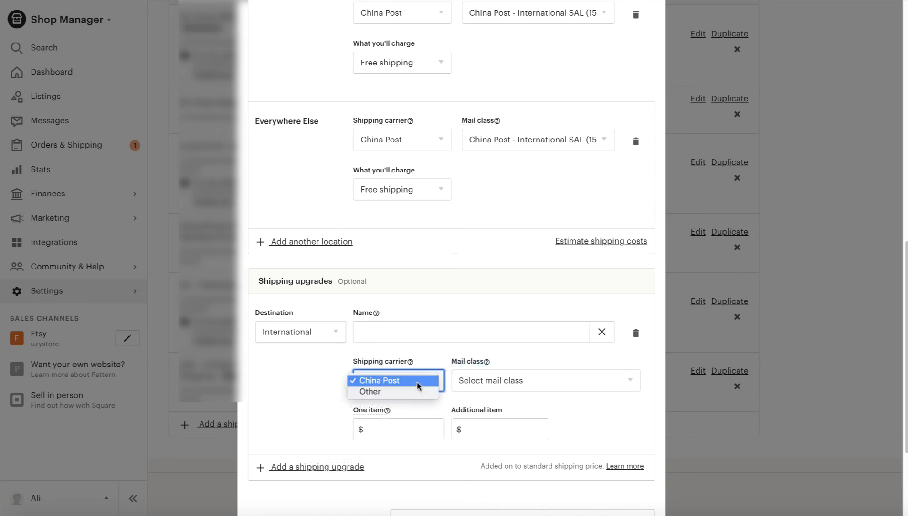
click(495, 381)
click(503, 385)
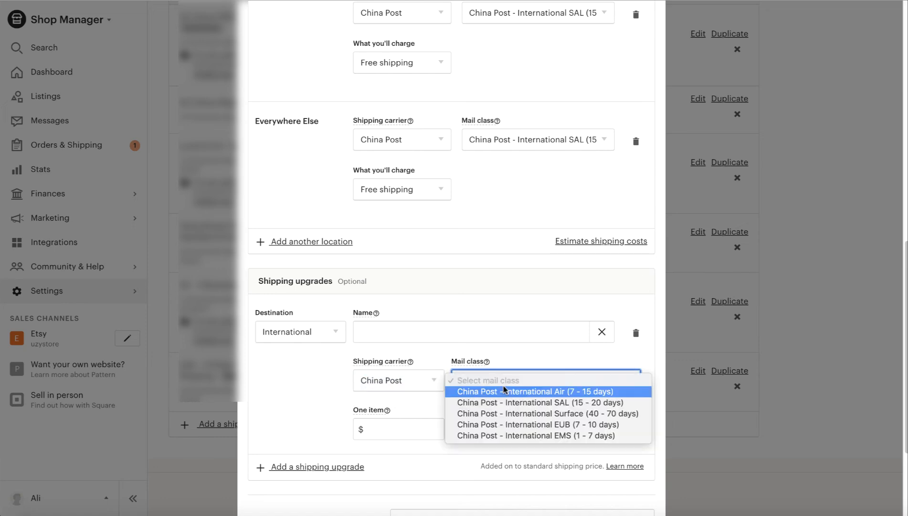
click(587, 391)
Step: Set the upgrade's one-item and additional-item charges to $25 each
click(411, 430)
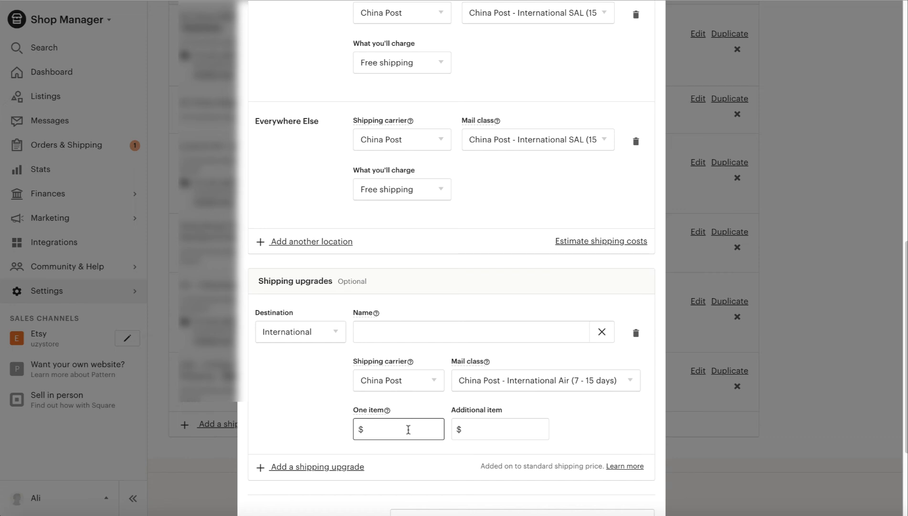
text(25)
click(483, 430)
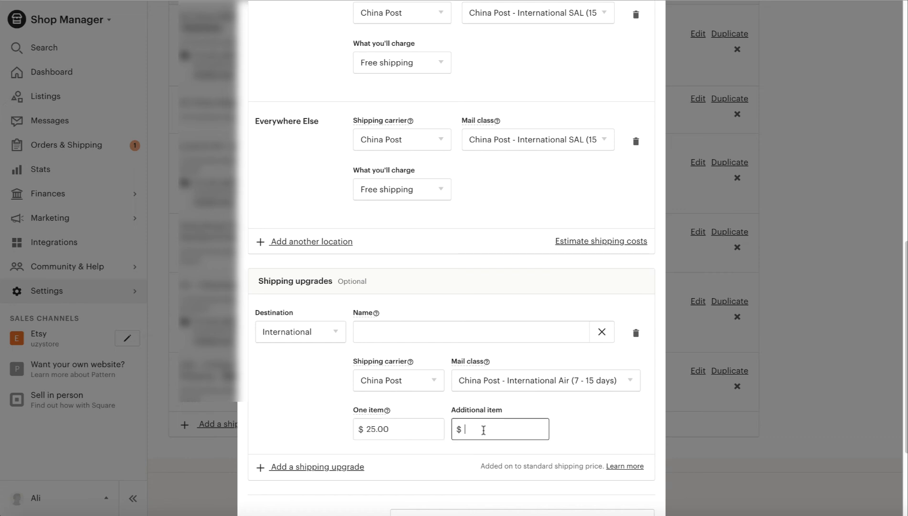
text(25)
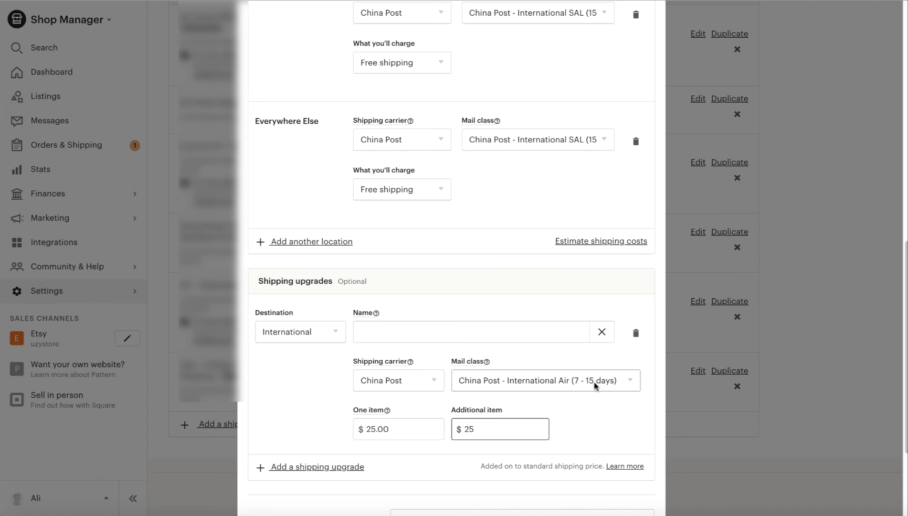
Step: Change the upgrade's shipping carrier to Other and its destination to Domestic
click(395, 379)
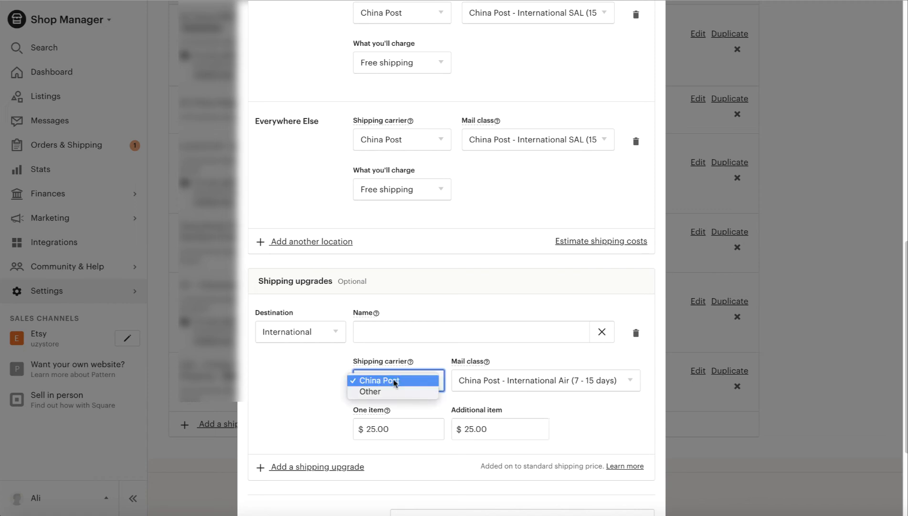
click(369, 391)
click(304, 332)
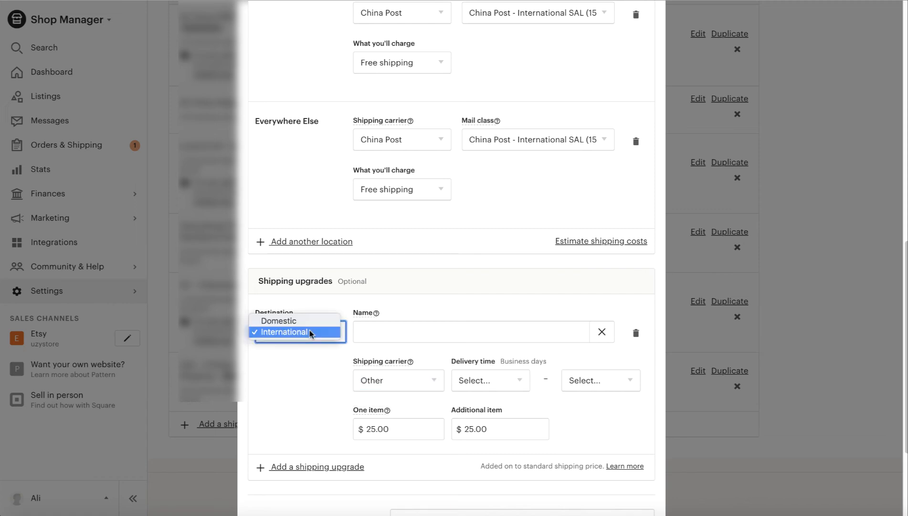
click(288, 321)
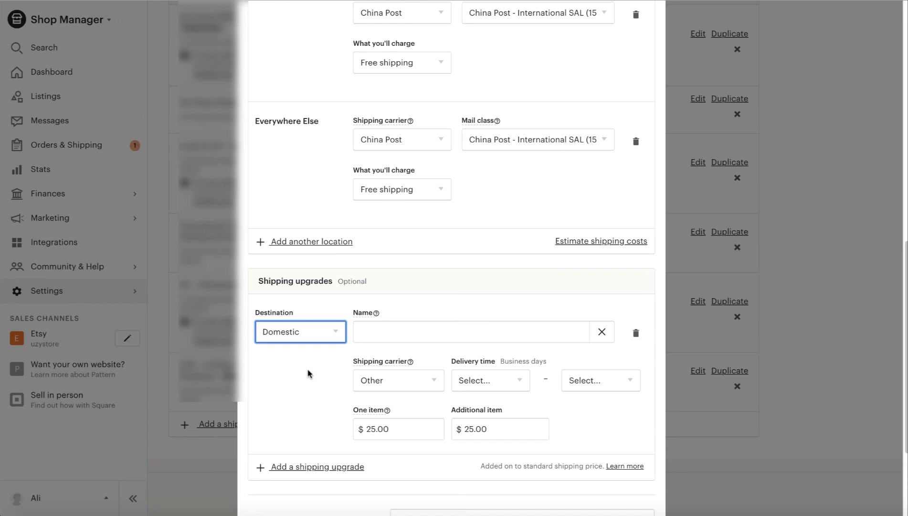
click(492, 337)
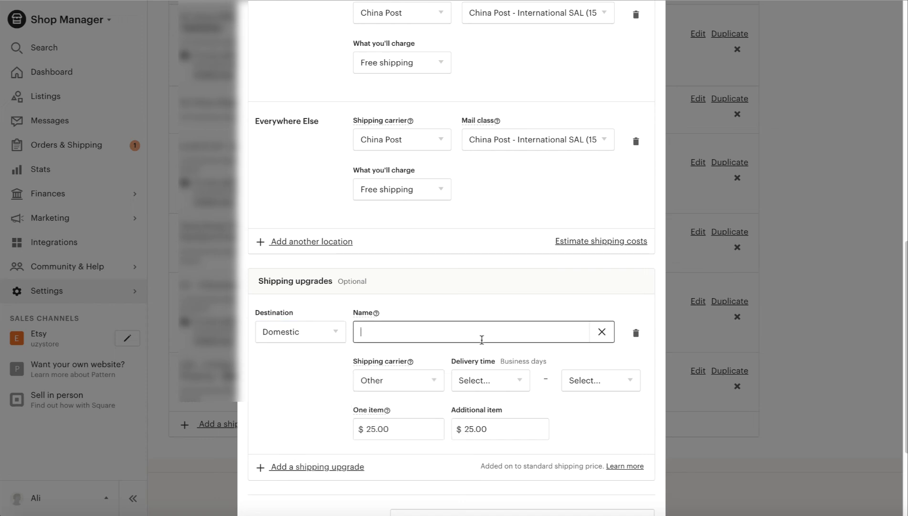
text(Expre)
key(BackSpace)
key(BackSpace)
key(BackSpace)
key(BackSpace)
key(BackSpace)
text(Overnight)
key(ctrl+a)
key(BackSpace)
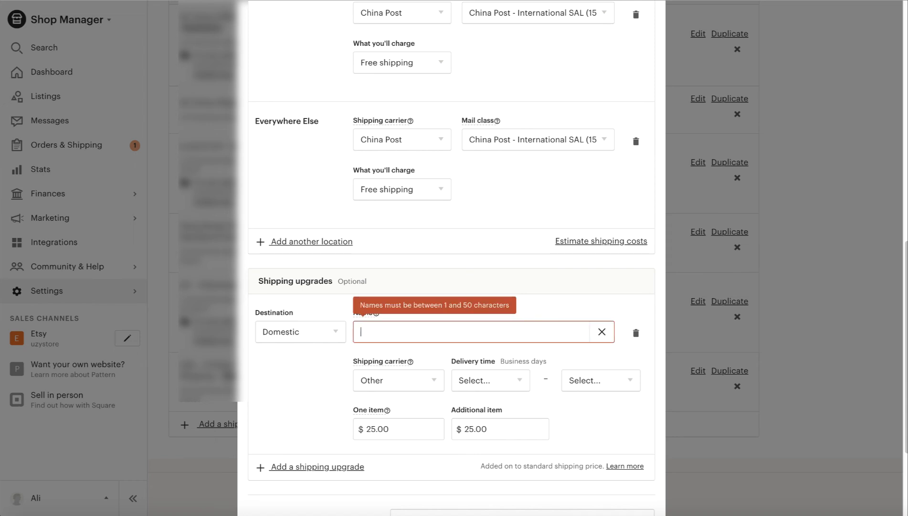
Step: Name the shipping upgrade "3 Day Delivery"
text(2 Day D)
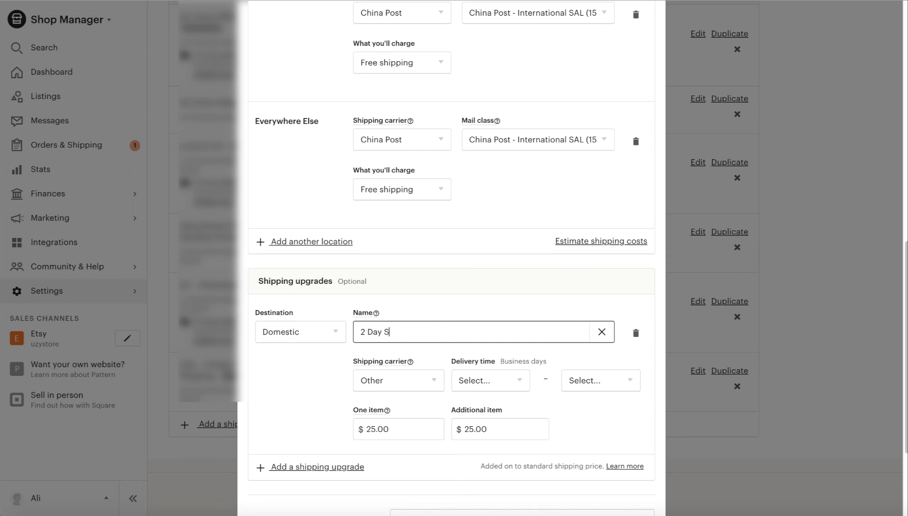
text(elivery)
key(Delete)
text(3)
Step: Keep Other as the upgrade's carrier and set its delivery time to 3 - 4 business days
click(392, 384)
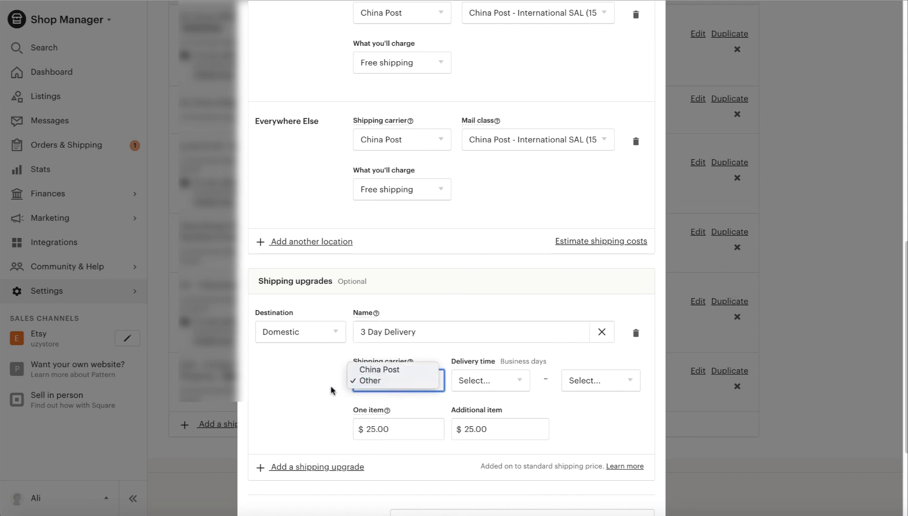
click(514, 380)
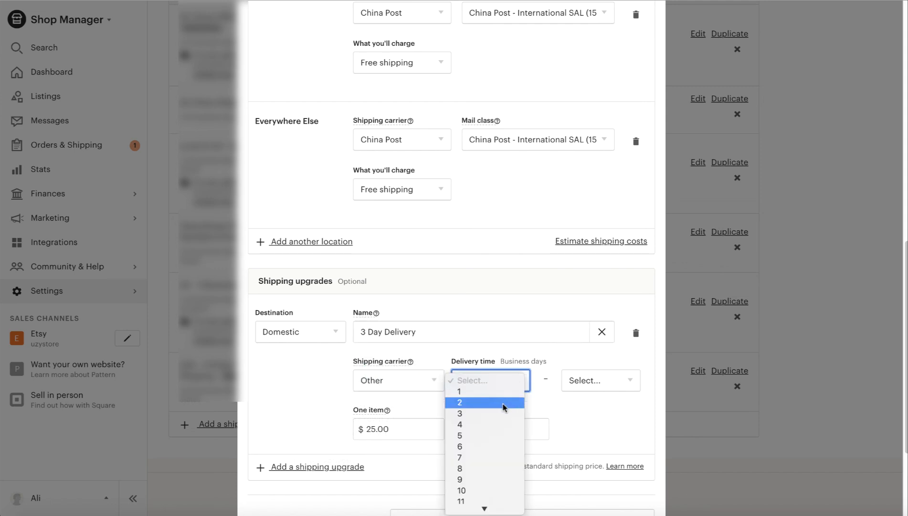
click(495, 416)
click(592, 382)
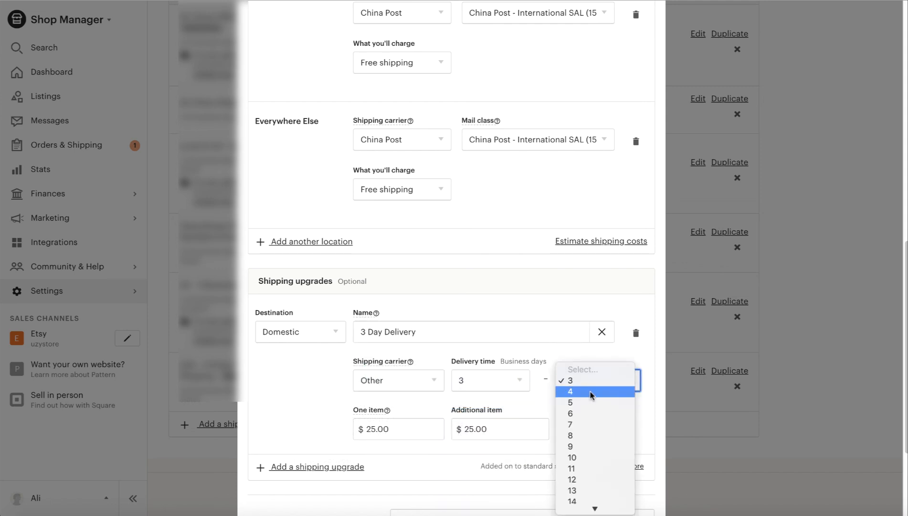
click(578, 391)
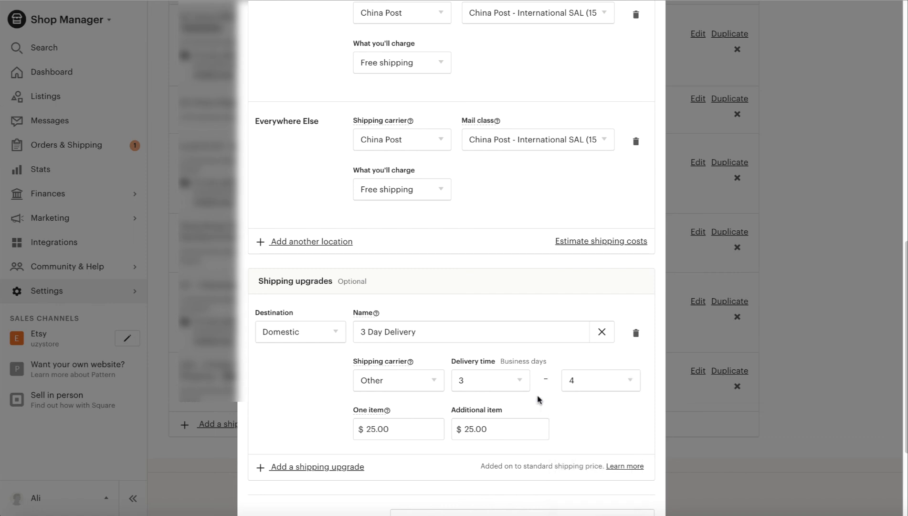
Step: Set the upgrade's one-item and additional-item charges to $5 each
click(399, 429)
double_click(415, 428)
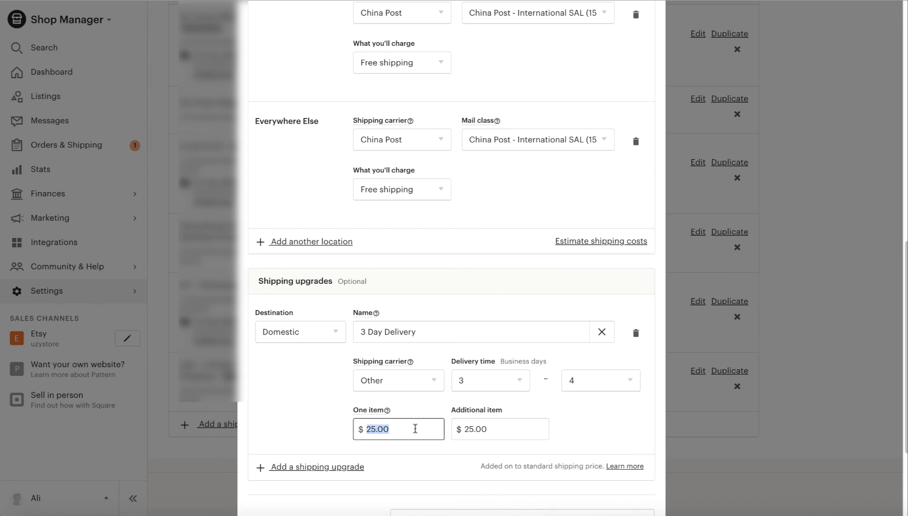
text(0)
key(BackSpace)
text(5)
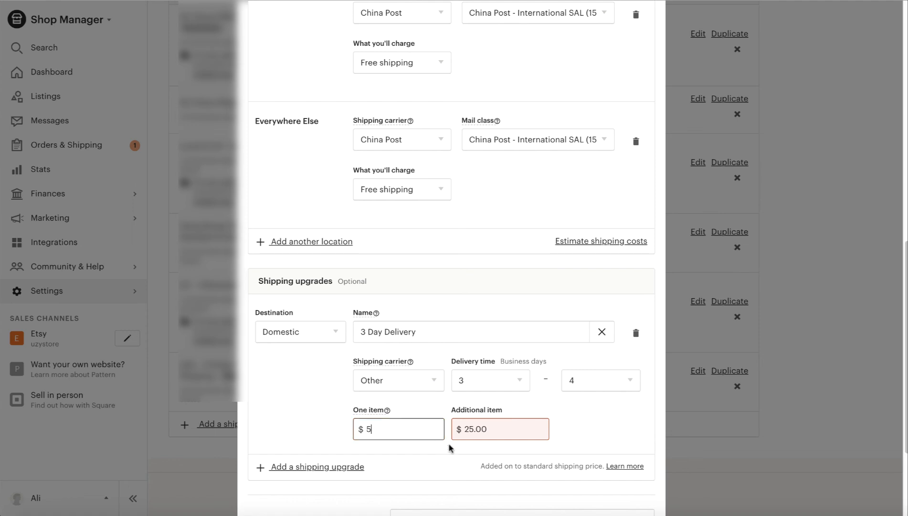
click(489, 428)
text(5)
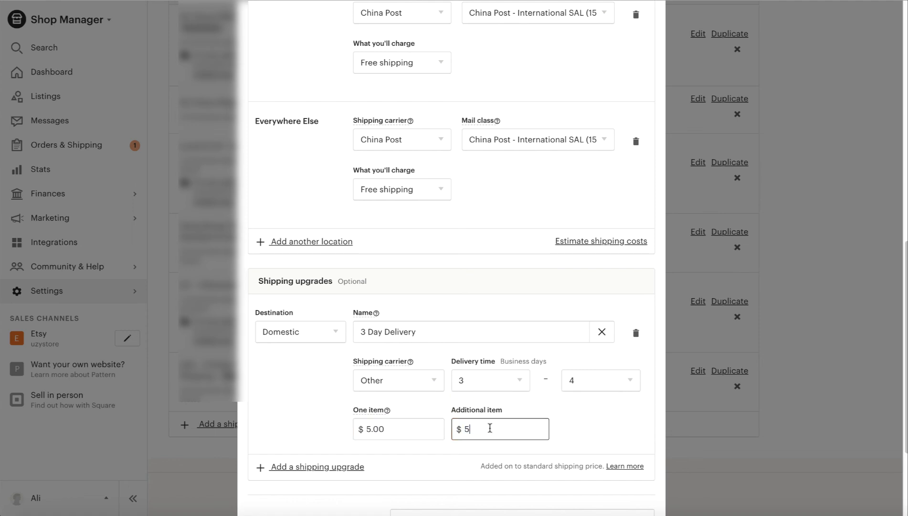
click(302, 431)
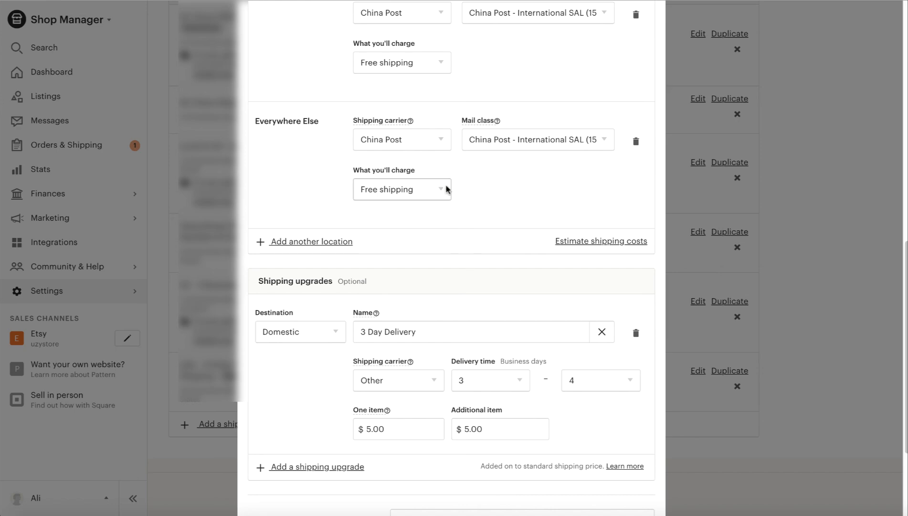
Step: Review the standard shipping charges, the upgrade's one-item charge and the profile name
scroll(446, 187, up, 6)
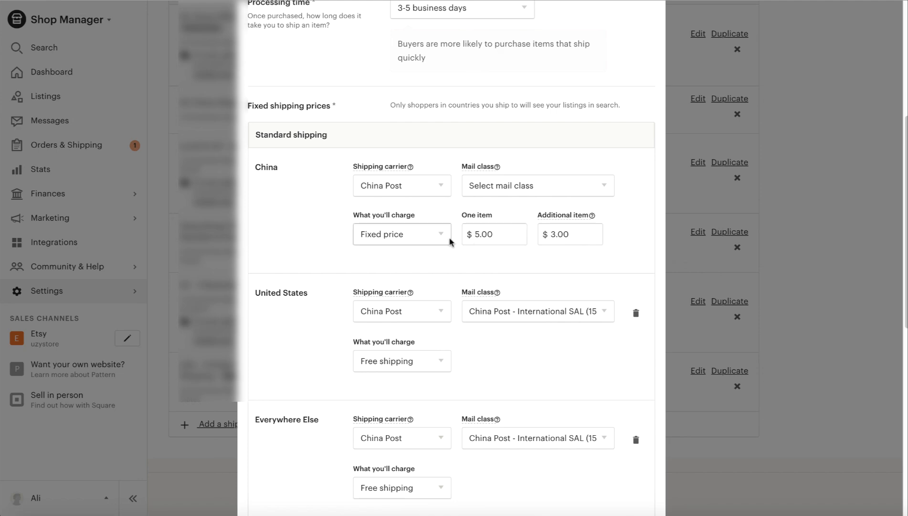
scroll(426, 286, down, 1)
scroll(426, 286, down, 7)
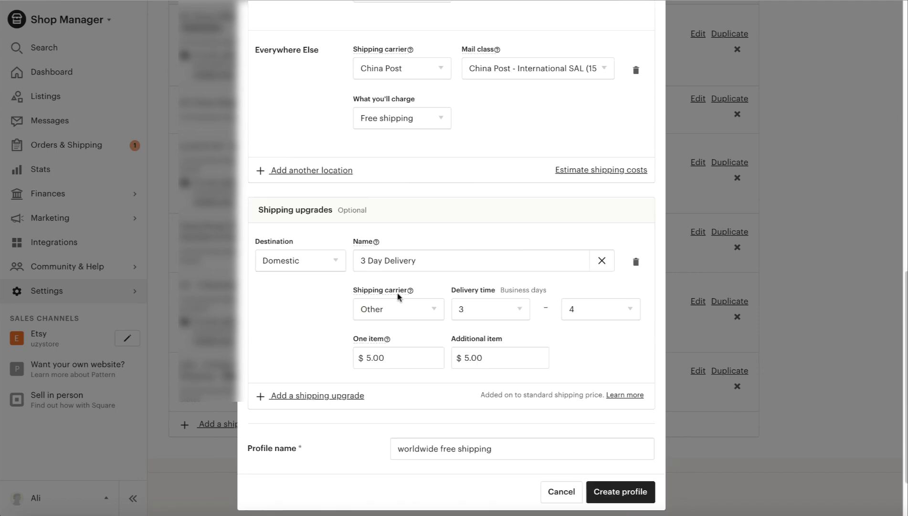
click(386, 361)
double_click(383, 359)
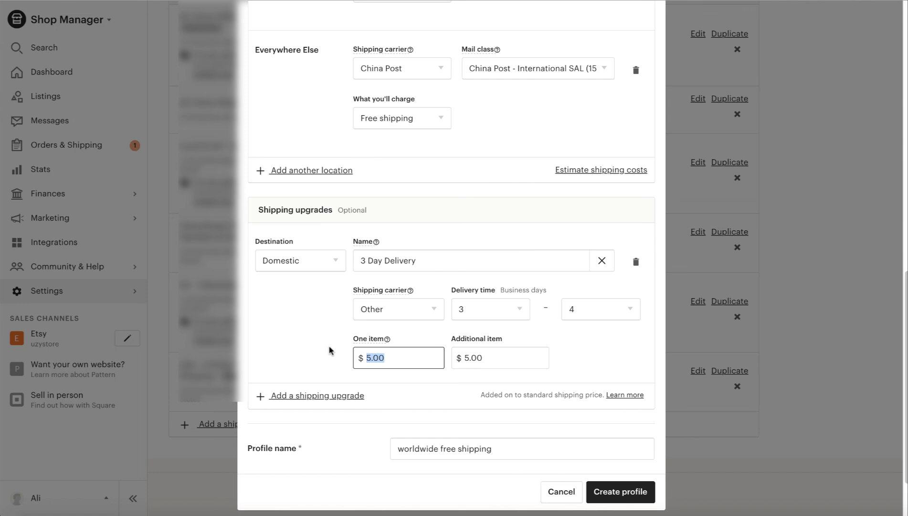
click(400, 358)
double_click(385, 358)
click(458, 454)
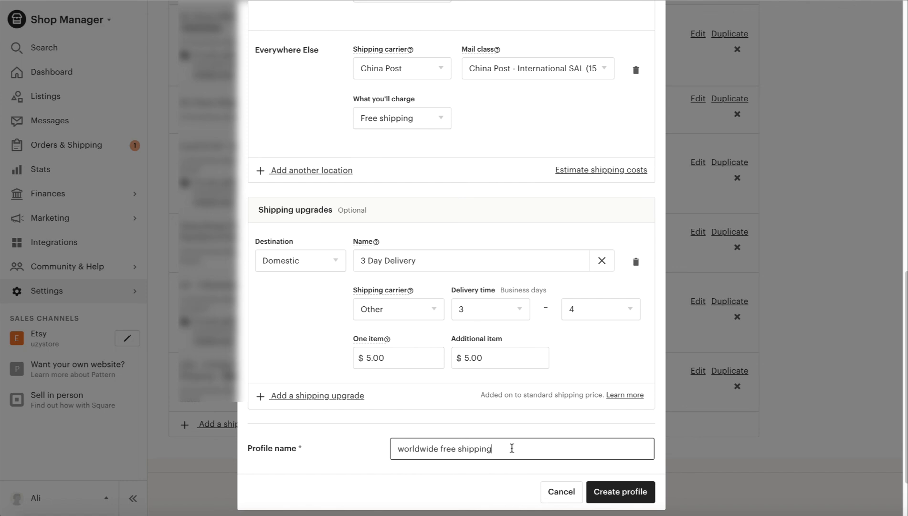
drag(511, 448, 381, 453)
click(381, 453)
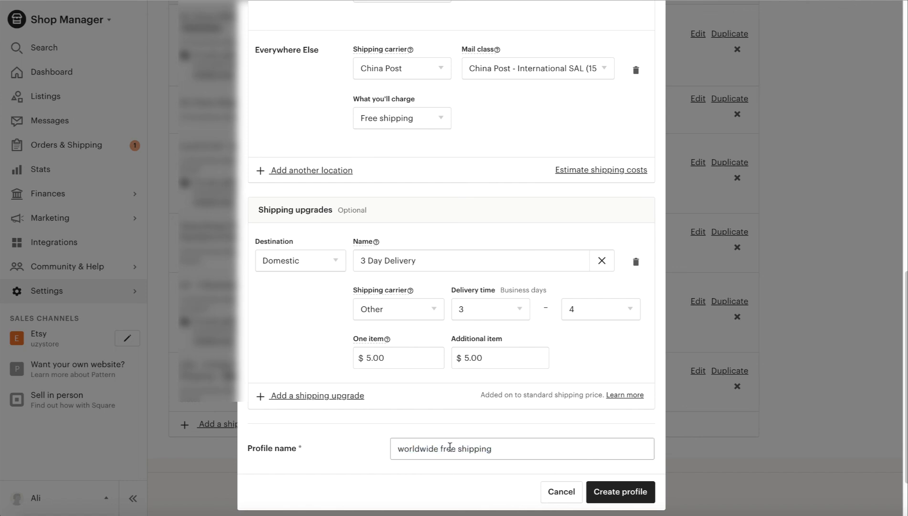